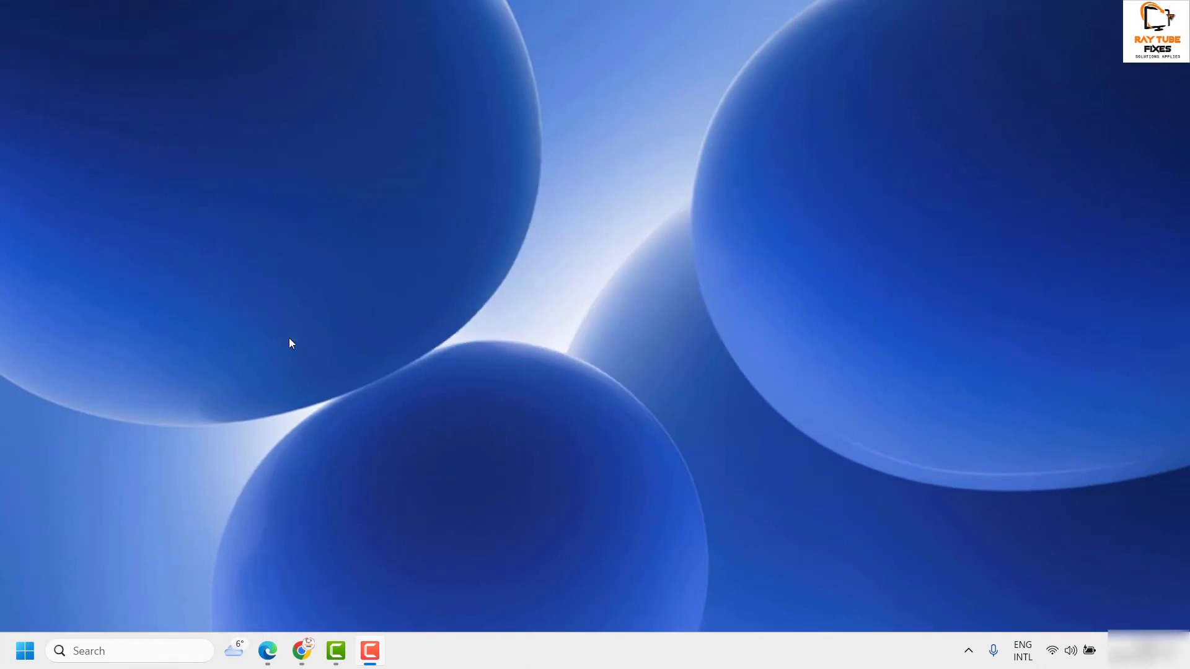
Step: Remove the c999dc96 phone from the Bluetooth & devices page in Windows Settings, and close Settings
right_click(28, 656)
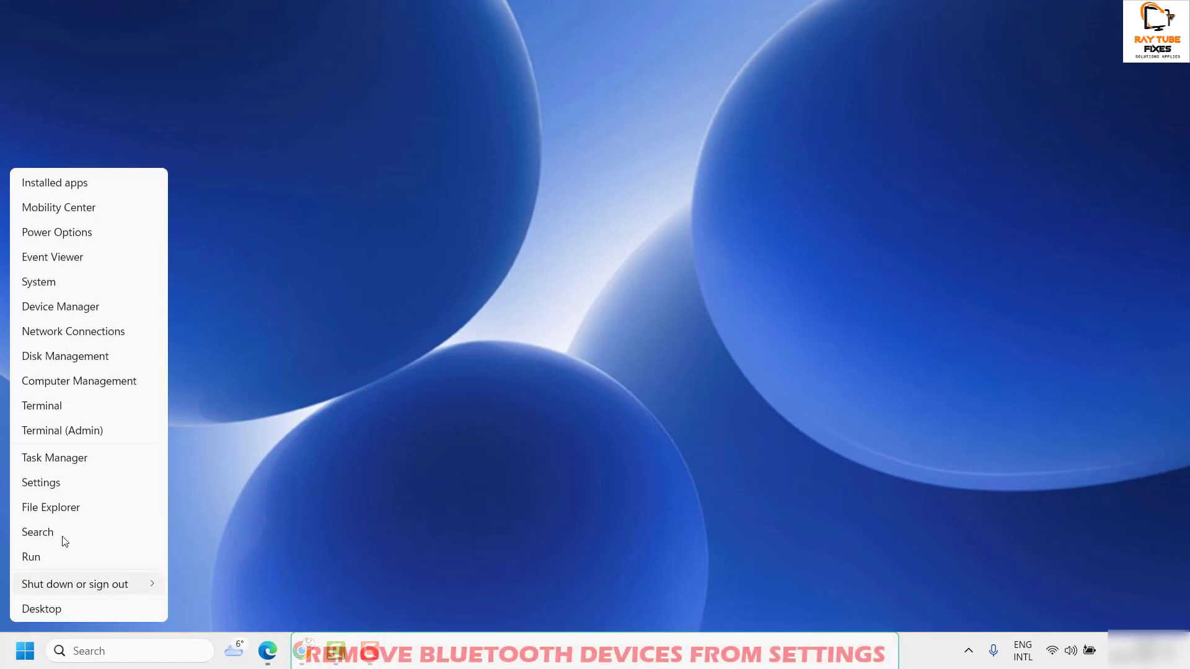
click(71, 487)
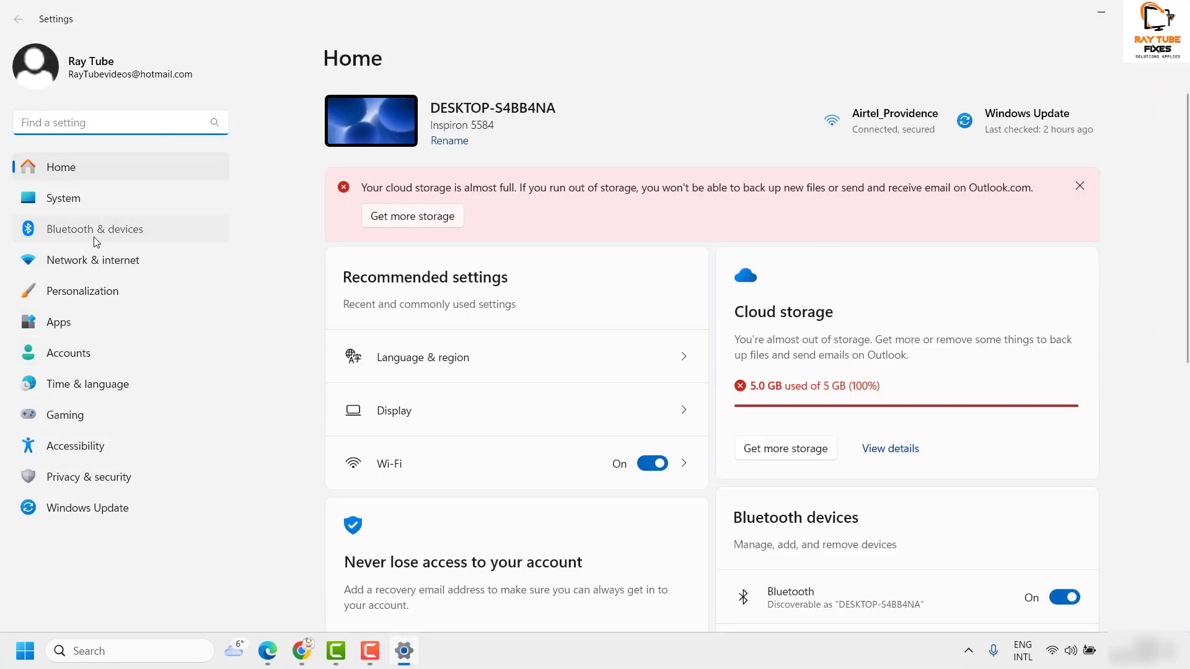
click(99, 235)
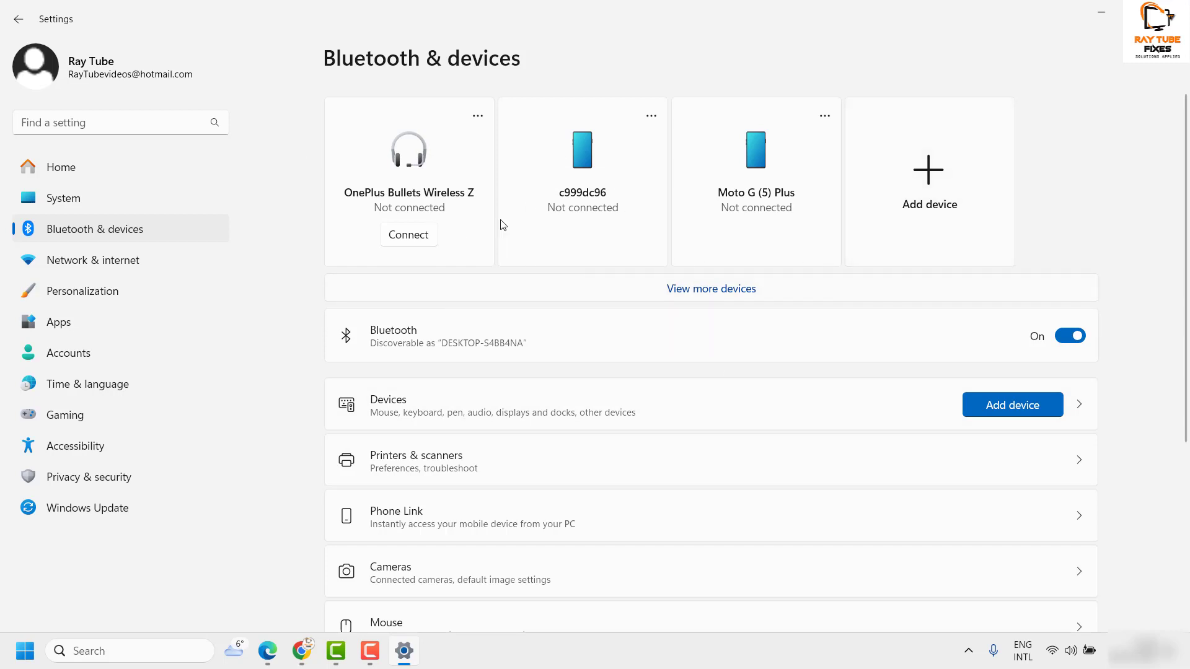
click(652, 117)
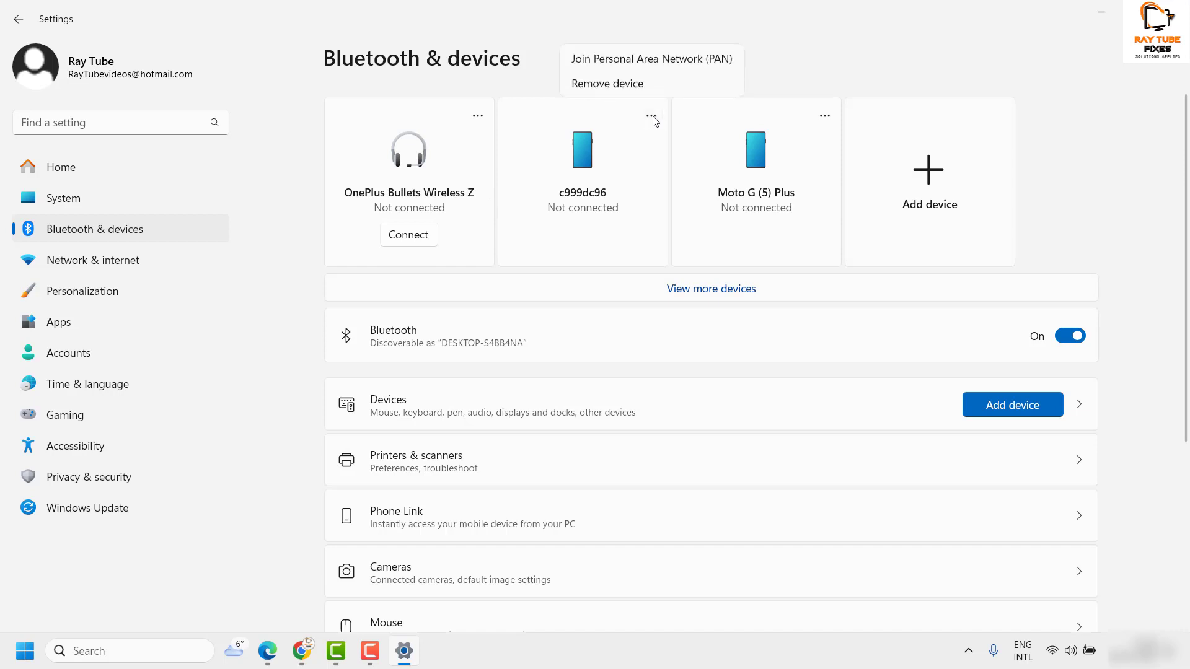
click(620, 93)
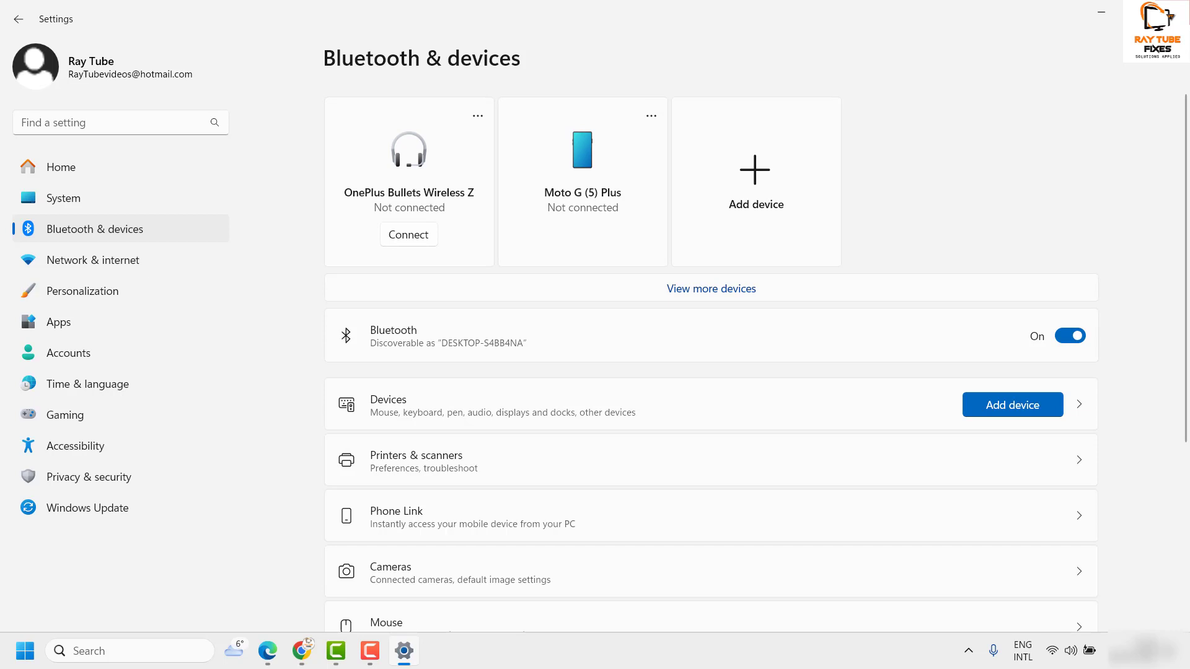
key(alt+F4)
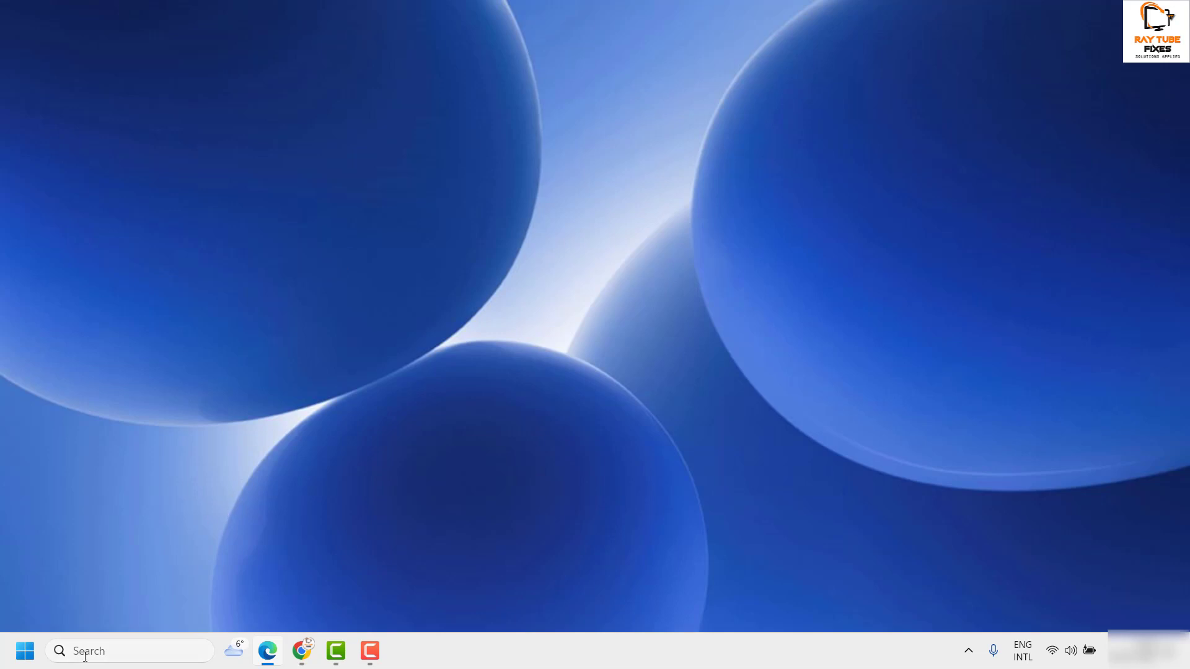
Step: Open Device Manager, enlarge its window to fit the device list, and expand the Bluetooth category
right_click(22, 657)
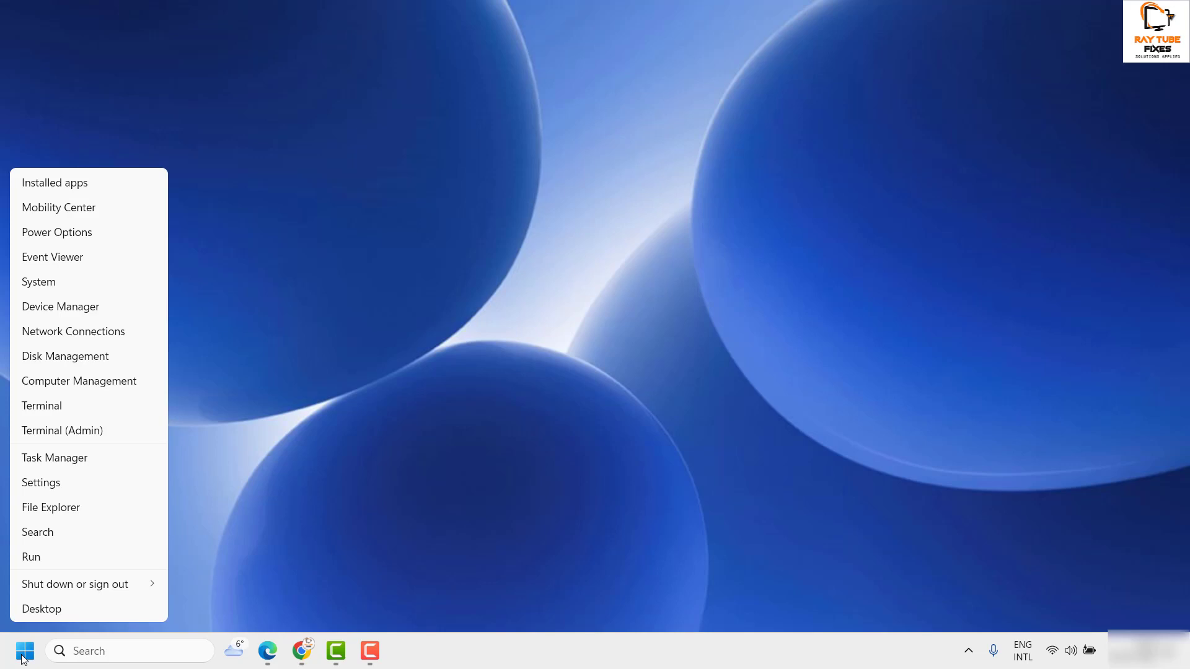
click(75, 314)
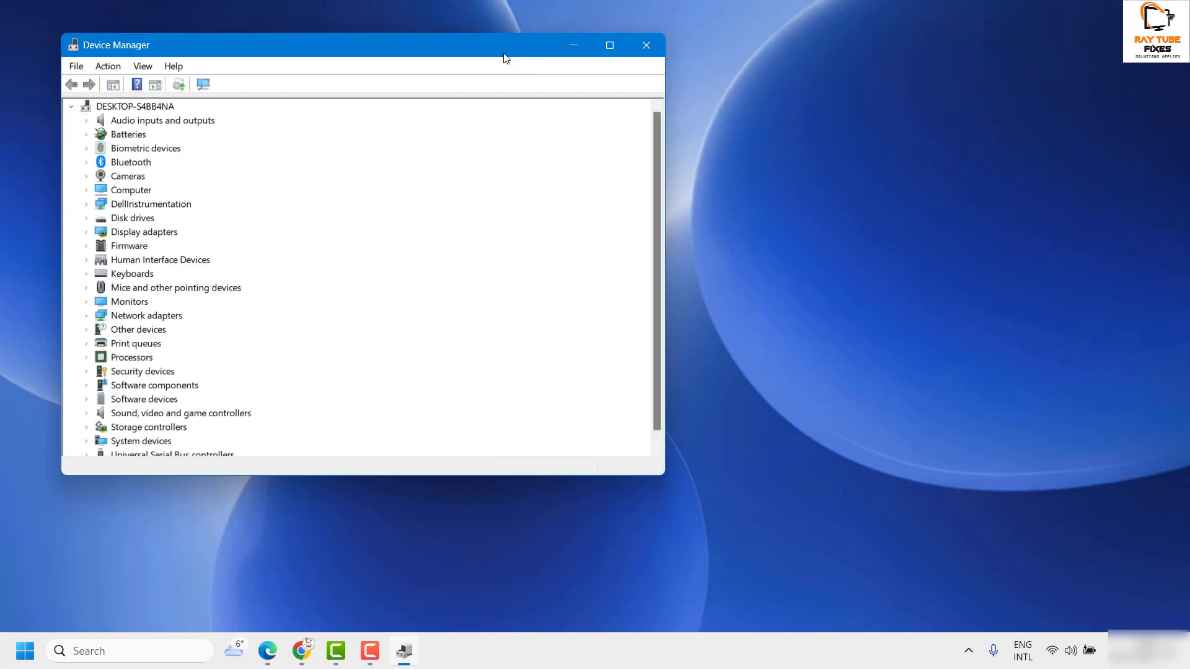
drag(502, 54, 756, 57)
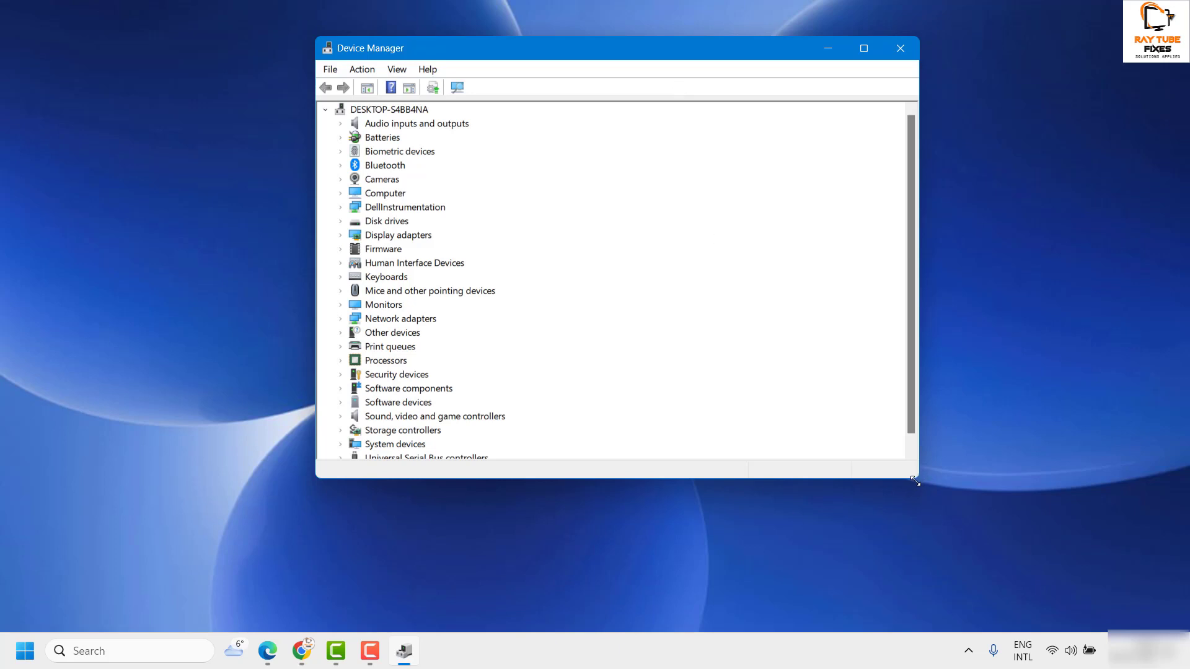
drag(915, 478, 1052, 596)
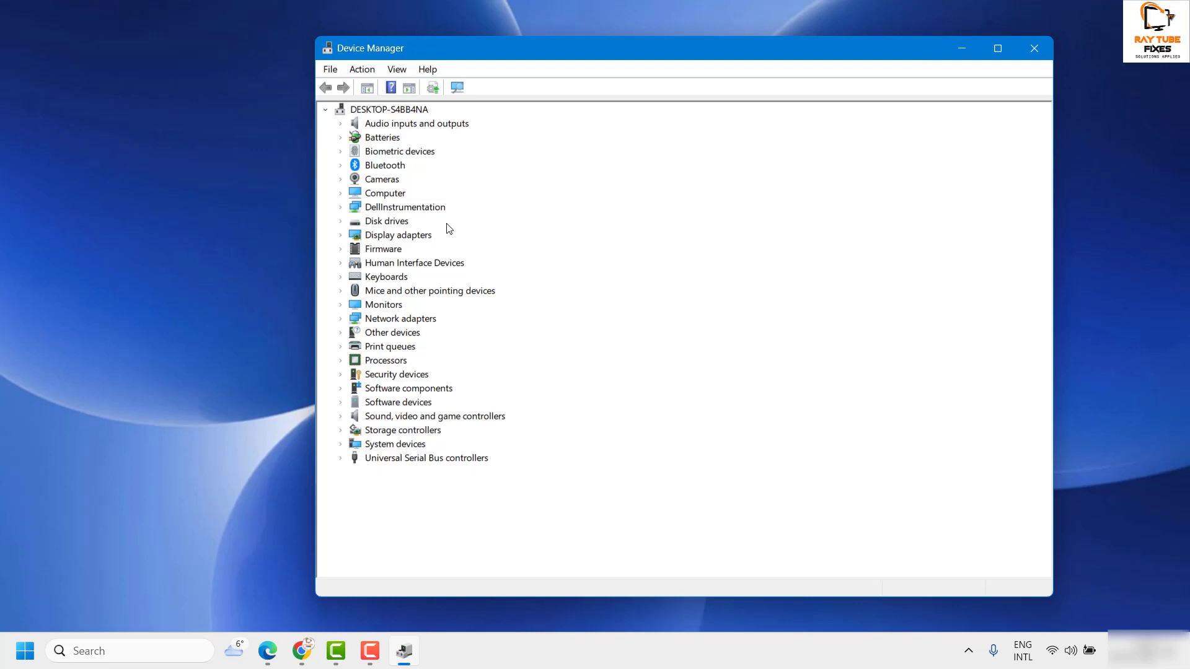
click(341, 167)
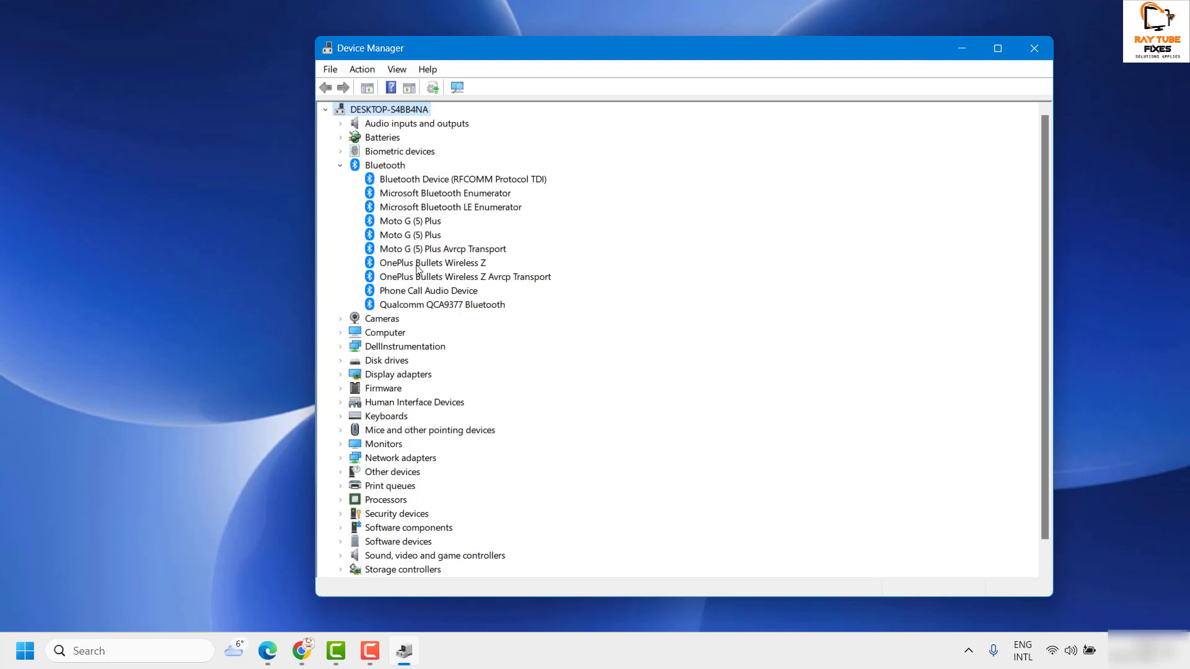
Step: Uninstall the first Moto G (5) Plus entry from the Bluetooth category
click(411, 223)
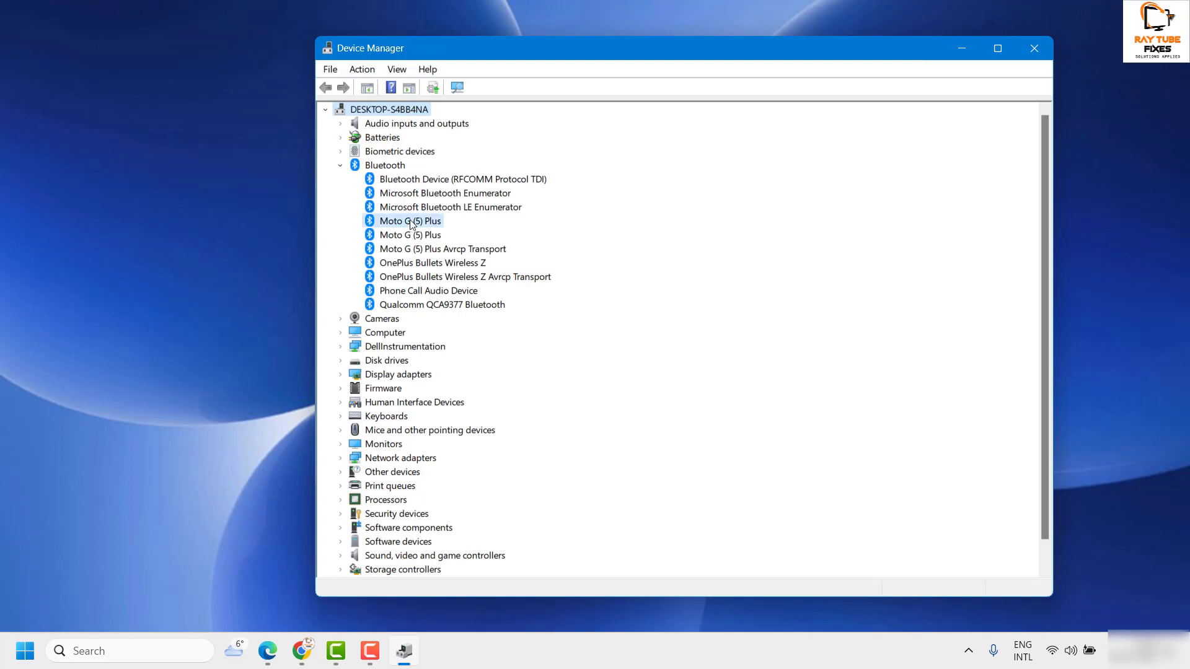
right_click(411, 223)
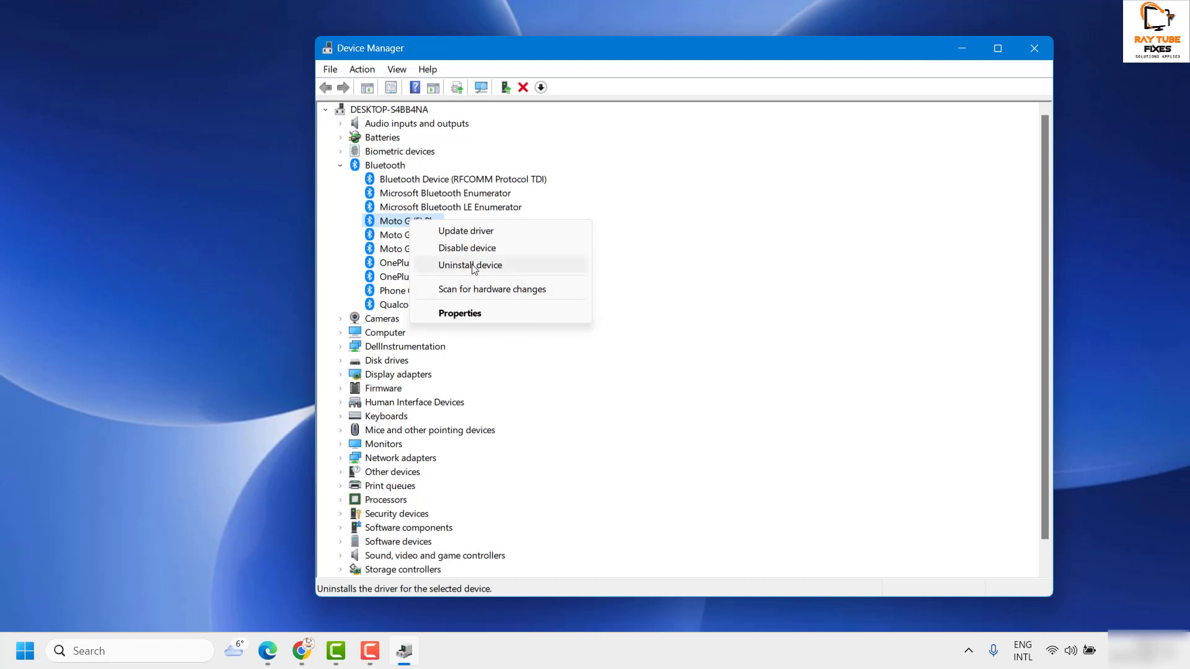
right_click(397, 223)
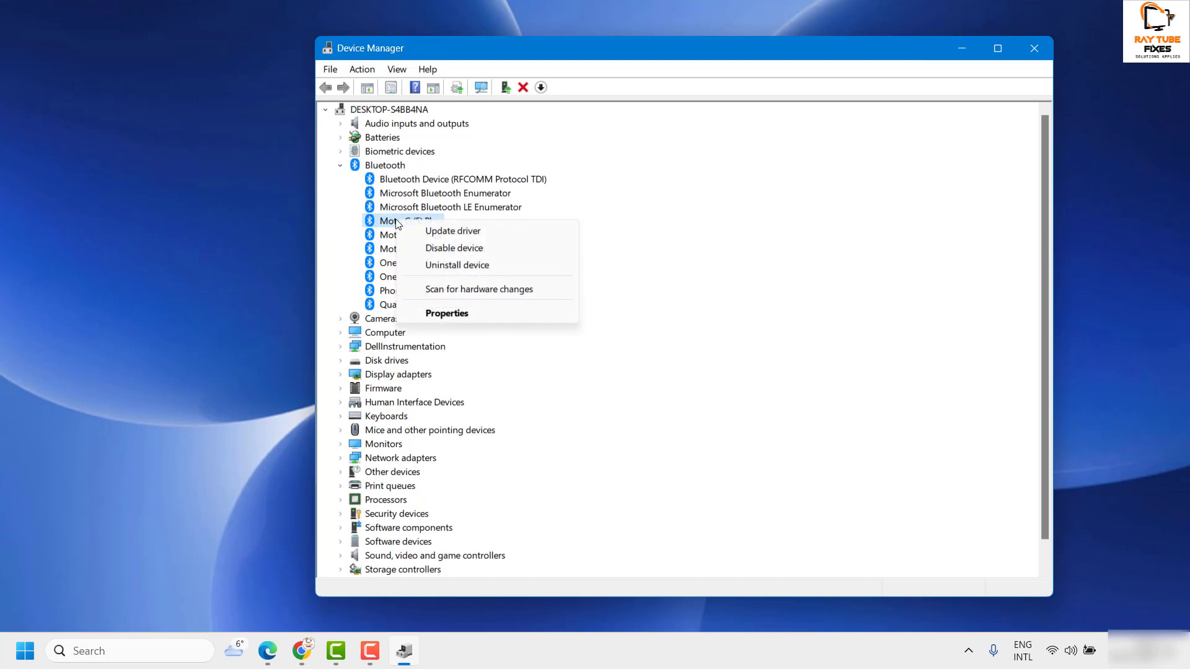
click(457, 264)
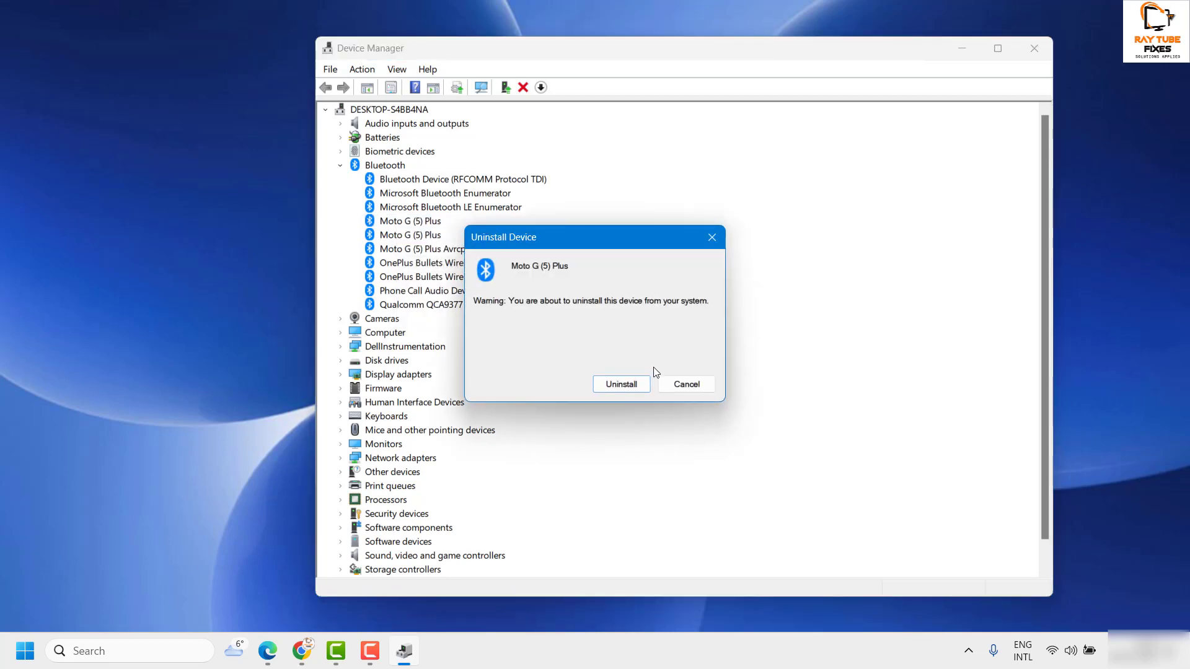
click(639, 385)
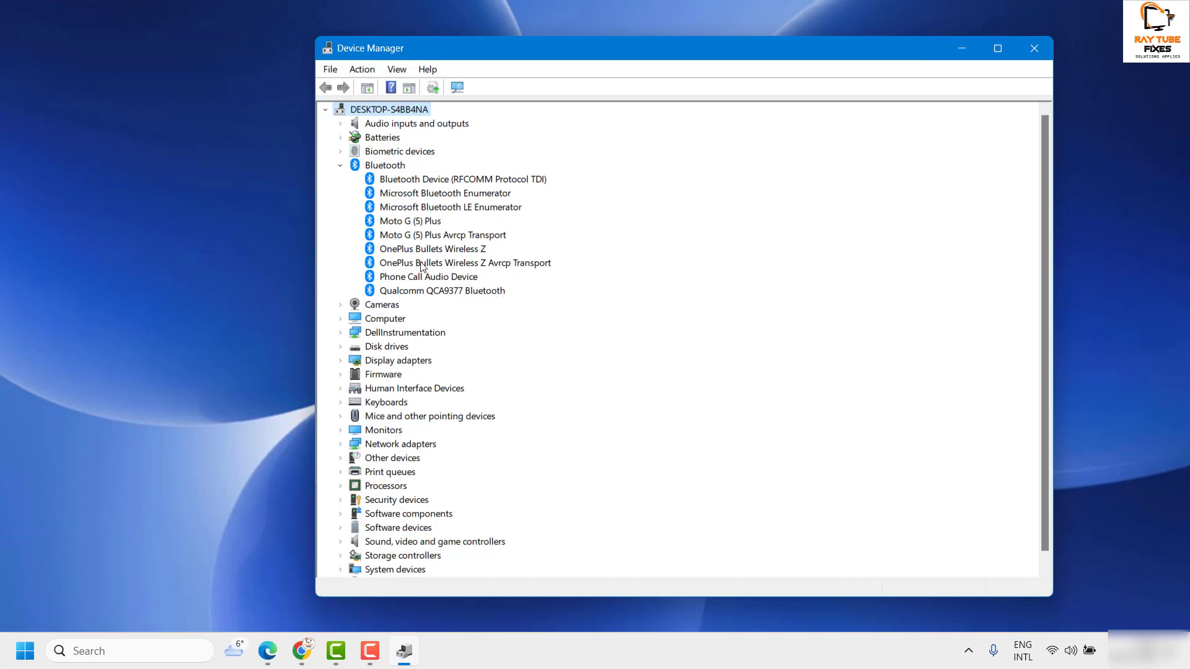
Step: Copy the Hardware Ids value from the OnePlus Bullets Wireless Z properties and move the dialog aside
right_click(462, 253)
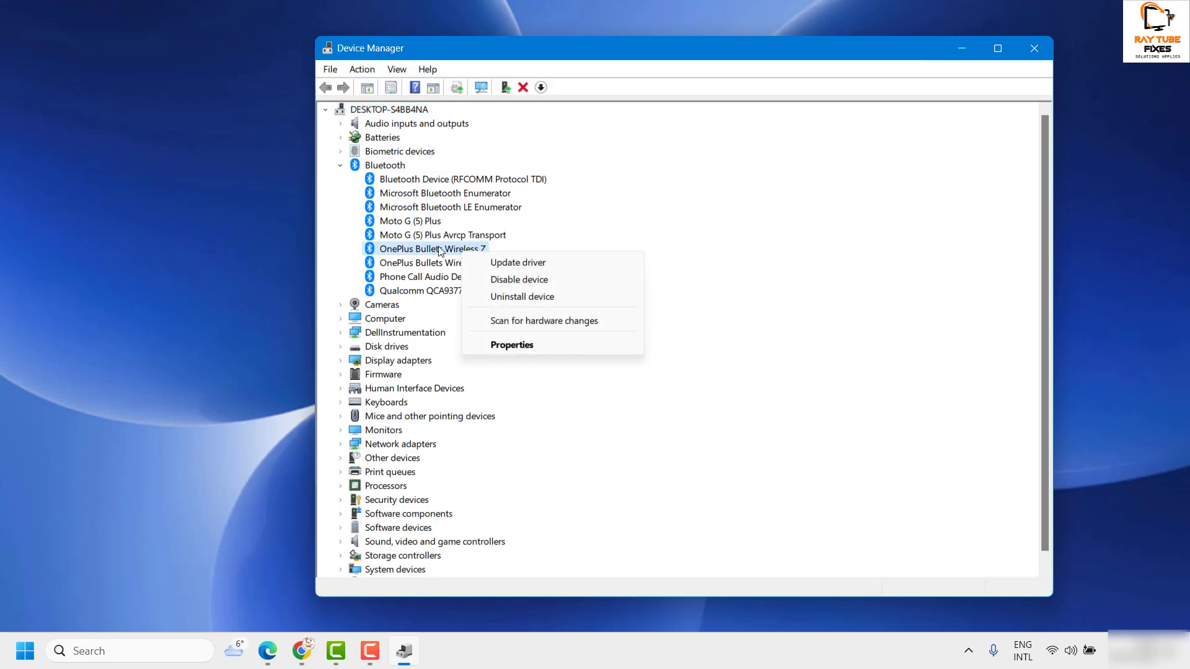
click(626, 203)
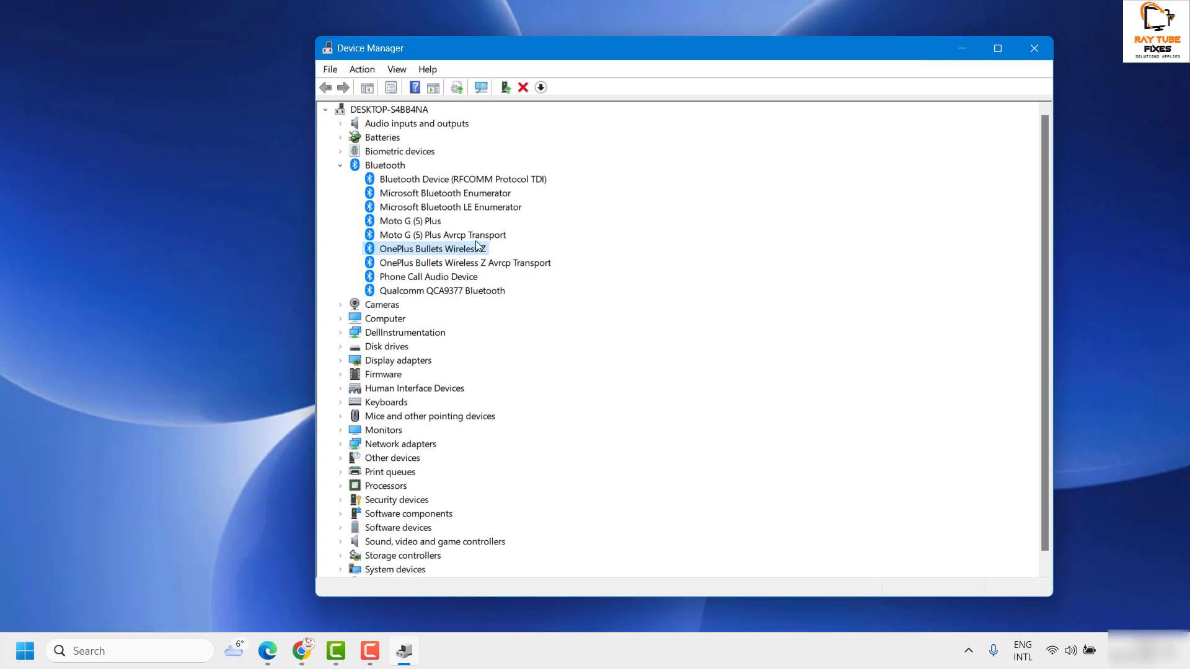
right_click(433, 256)
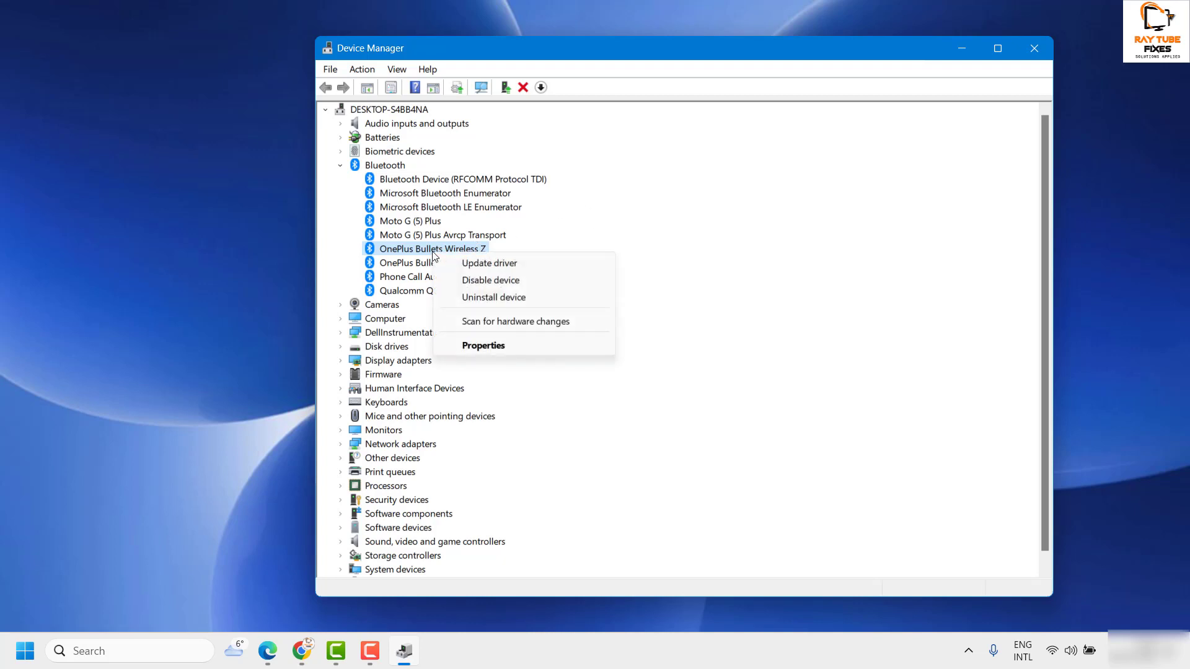
click(498, 346)
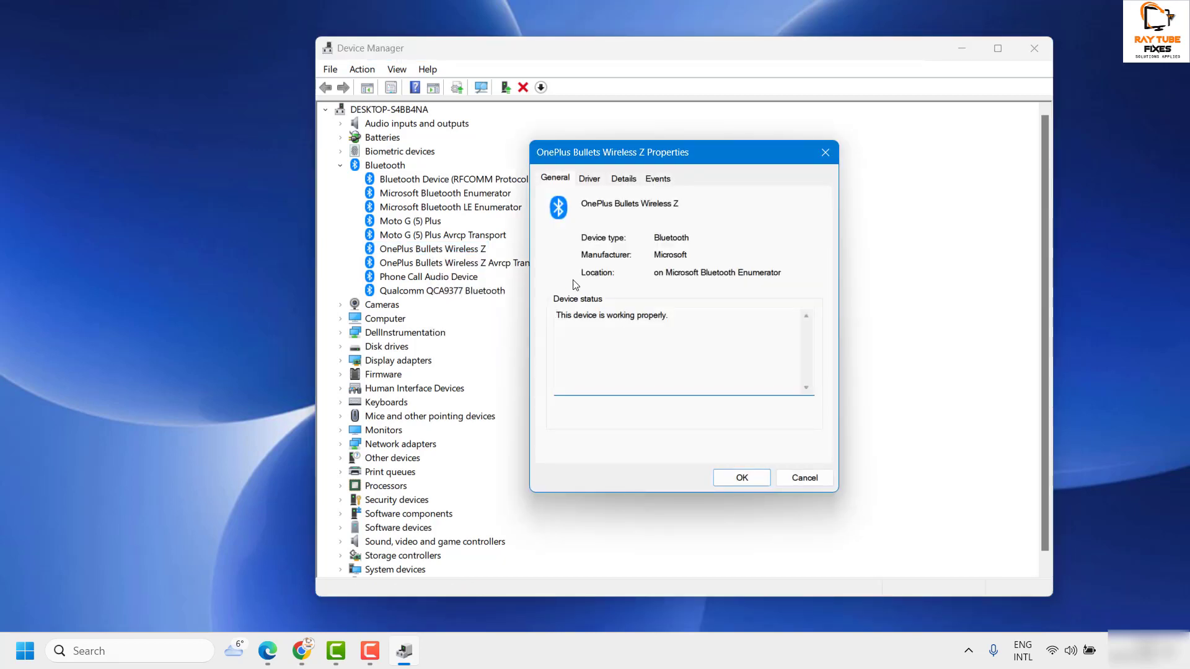
click(624, 179)
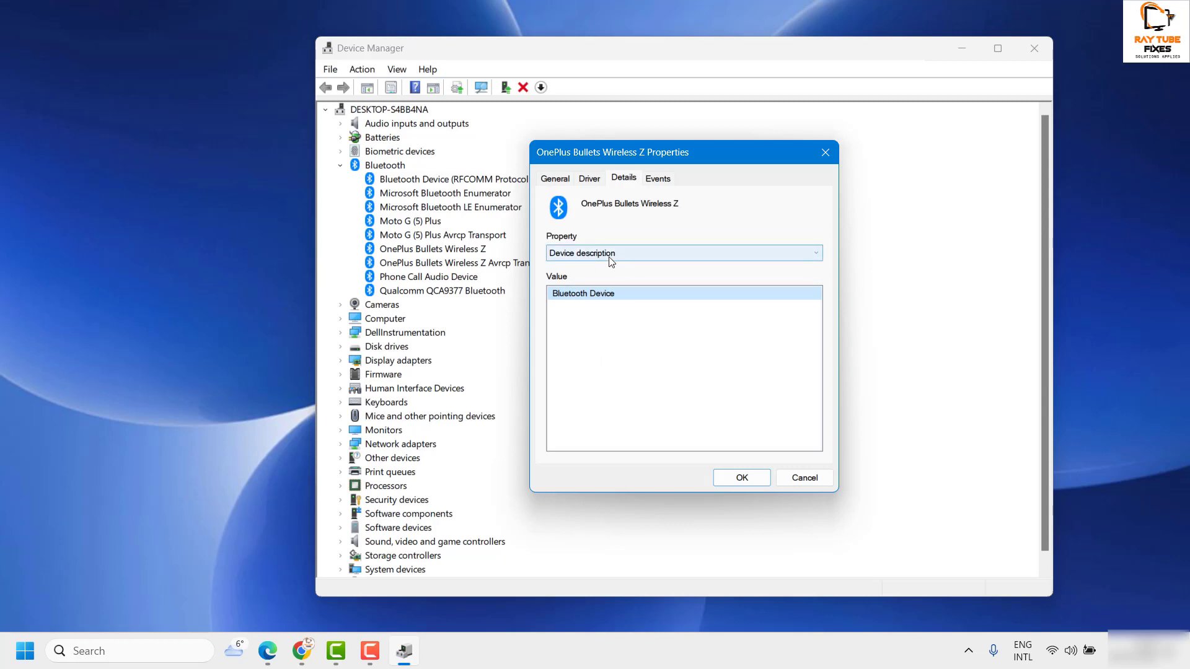
click(589, 254)
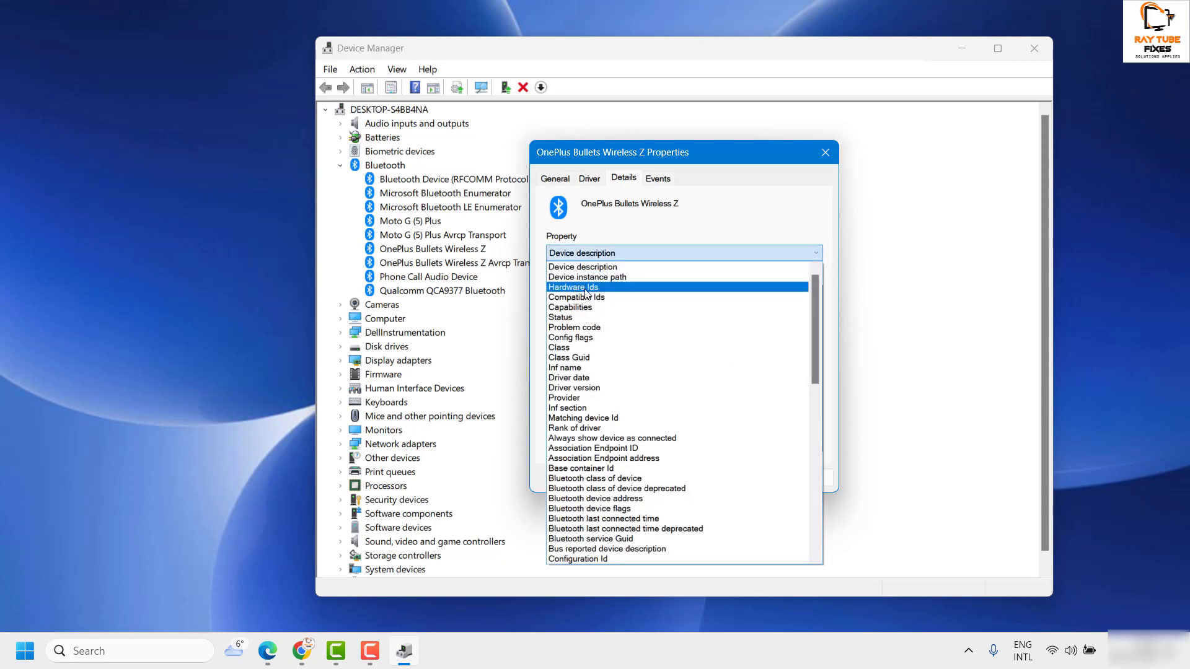
click(586, 289)
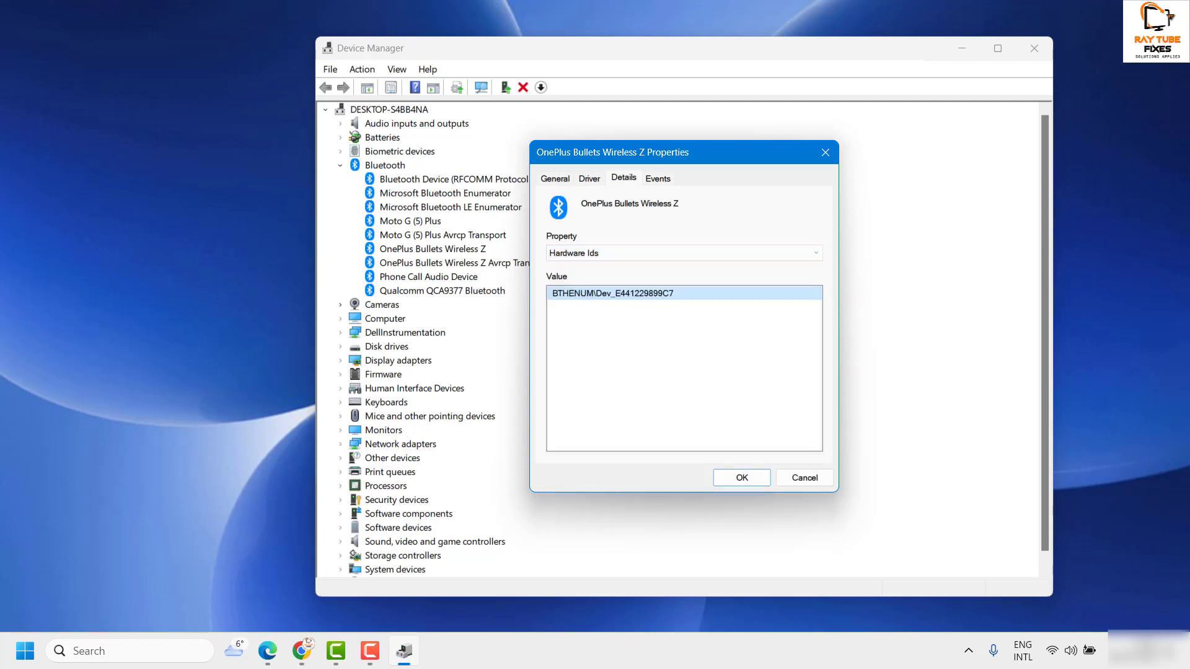
right_click(699, 299)
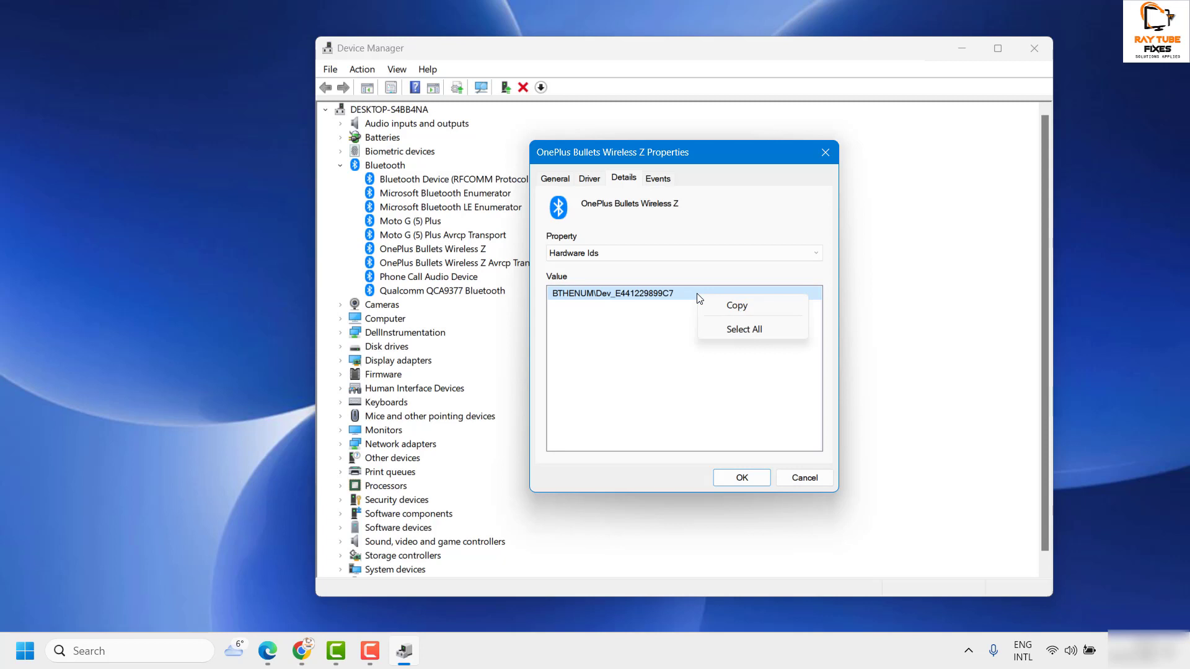
click(739, 307)
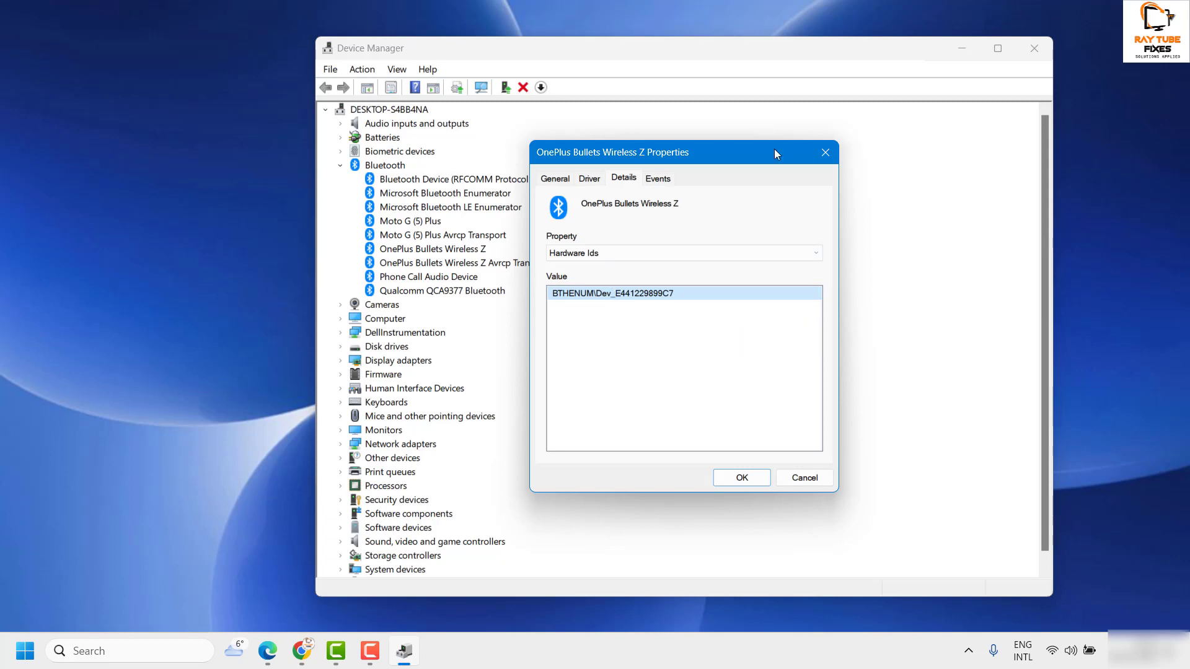
drag(735, 160, 1004, 132)
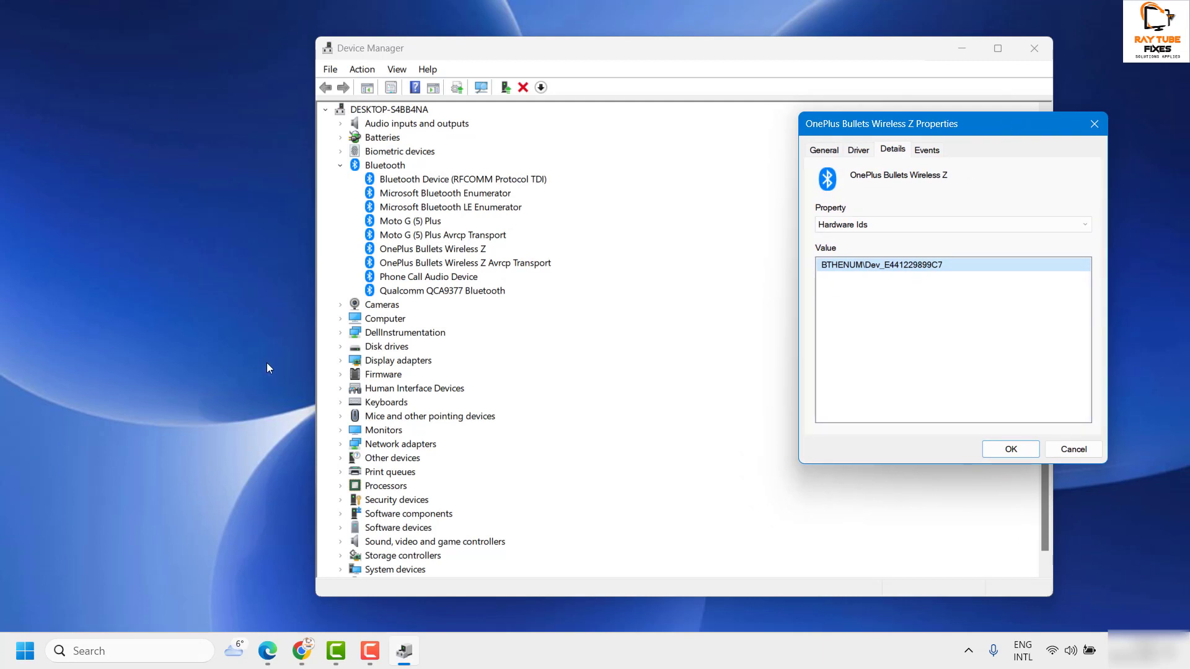
Step: Search Windows for regedit, open Registry Editor, and narrow its window to uncover the device properties dialog
click(92, 651)
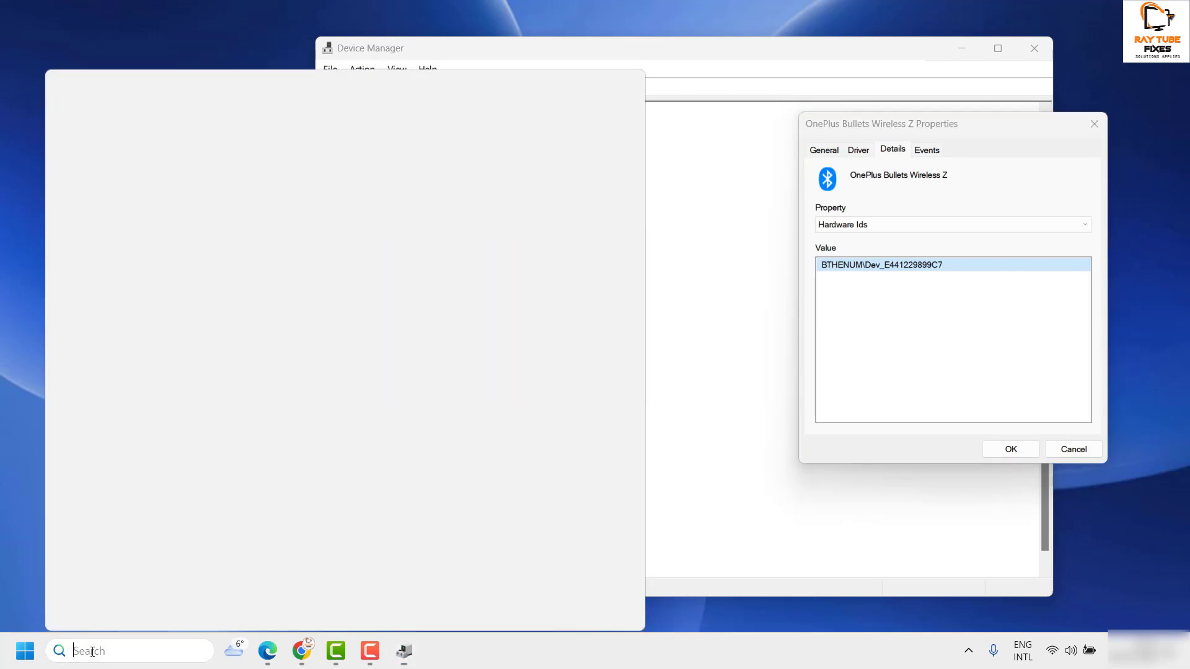
text(reged)
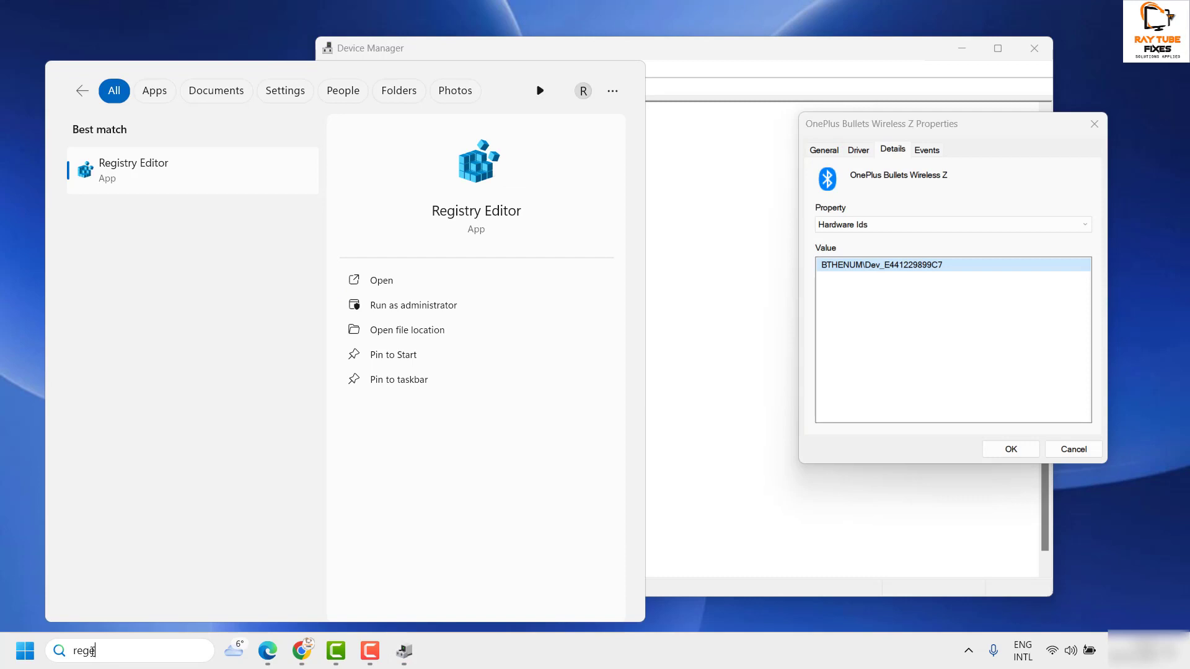
text(it)
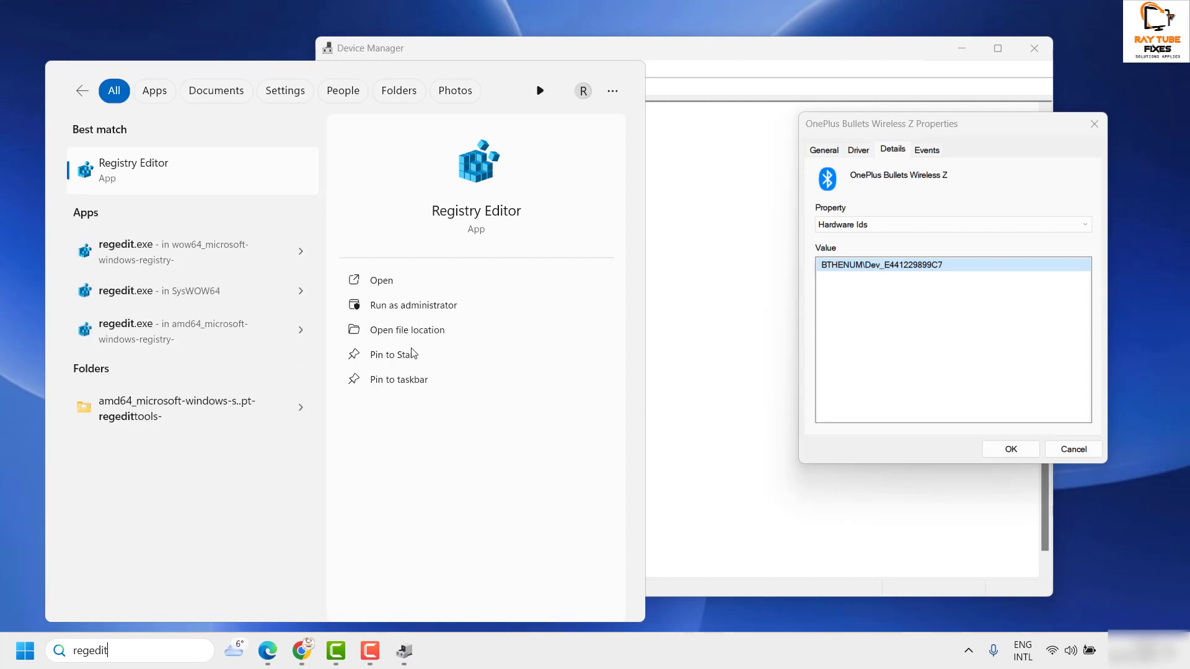
click(160, 165)
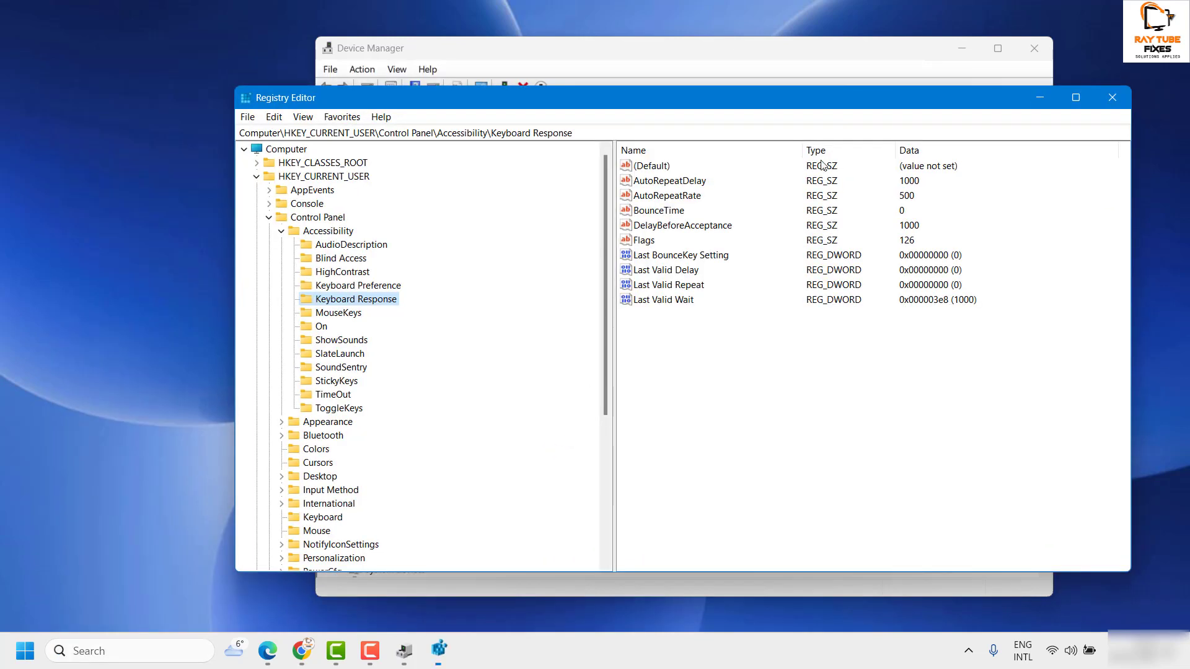
drag(1132, 304, 781, 303)
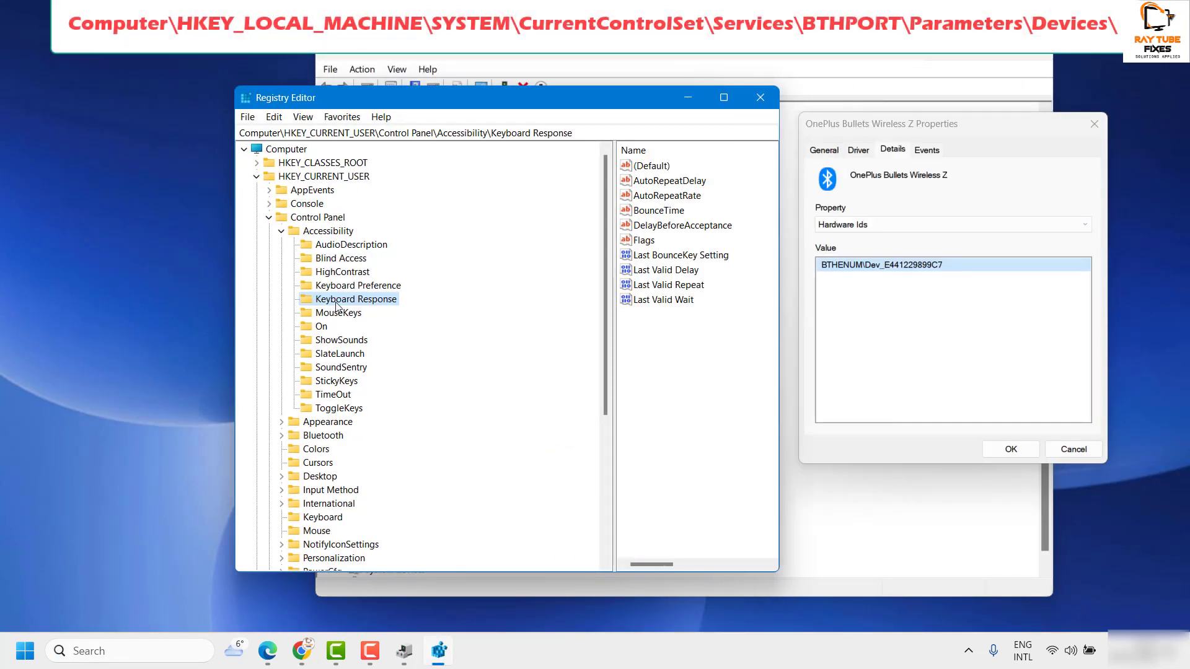
Step: Collapse the registry tree so only the root keys under Computer are listed
key(Left)
key(Left)
key(Left)
key(Left)
key(Left)
key(Left)
key(Left)
key(Left)
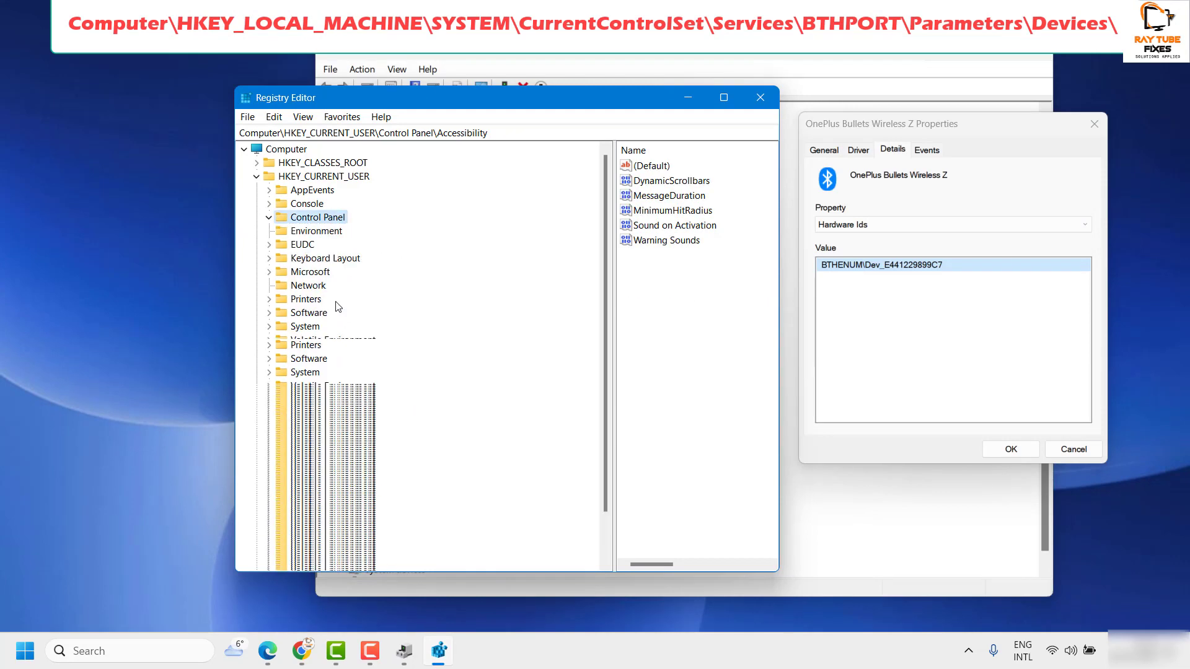
key(Right)
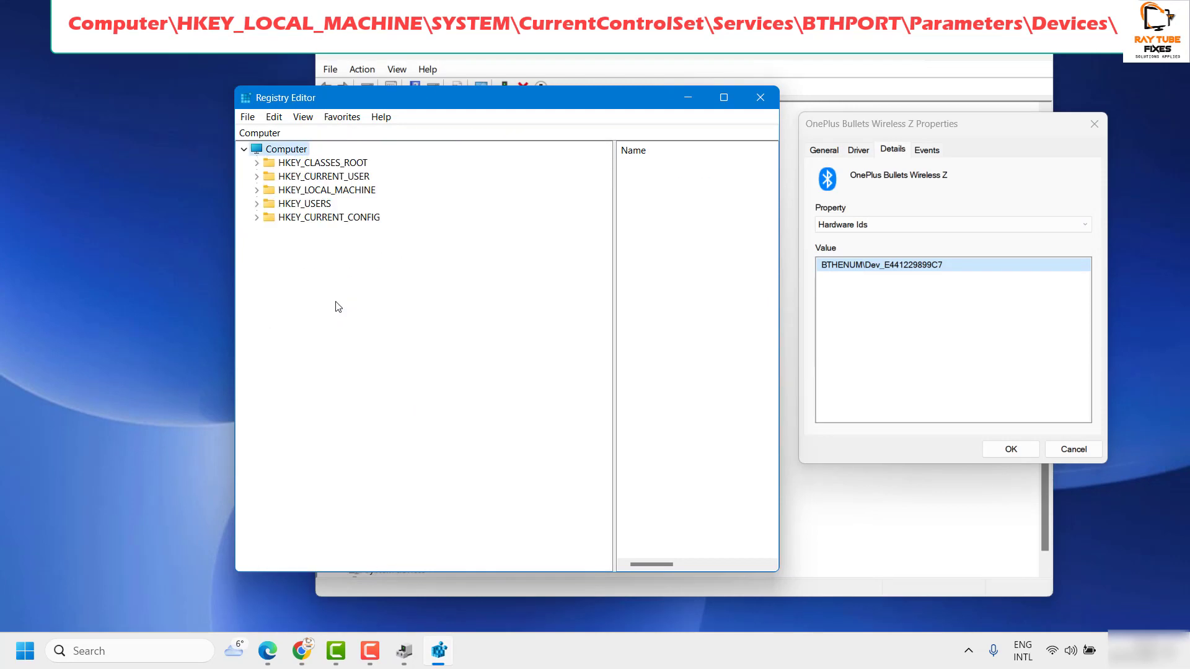
click(297, 180)
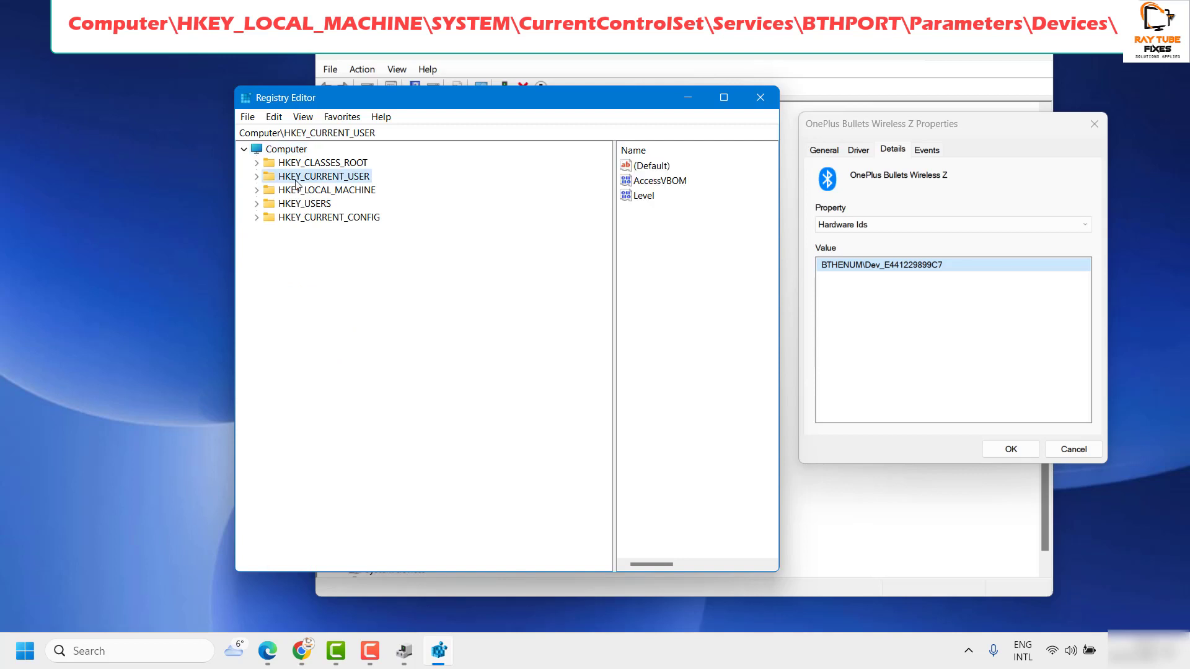
key(Right)
key(Right)
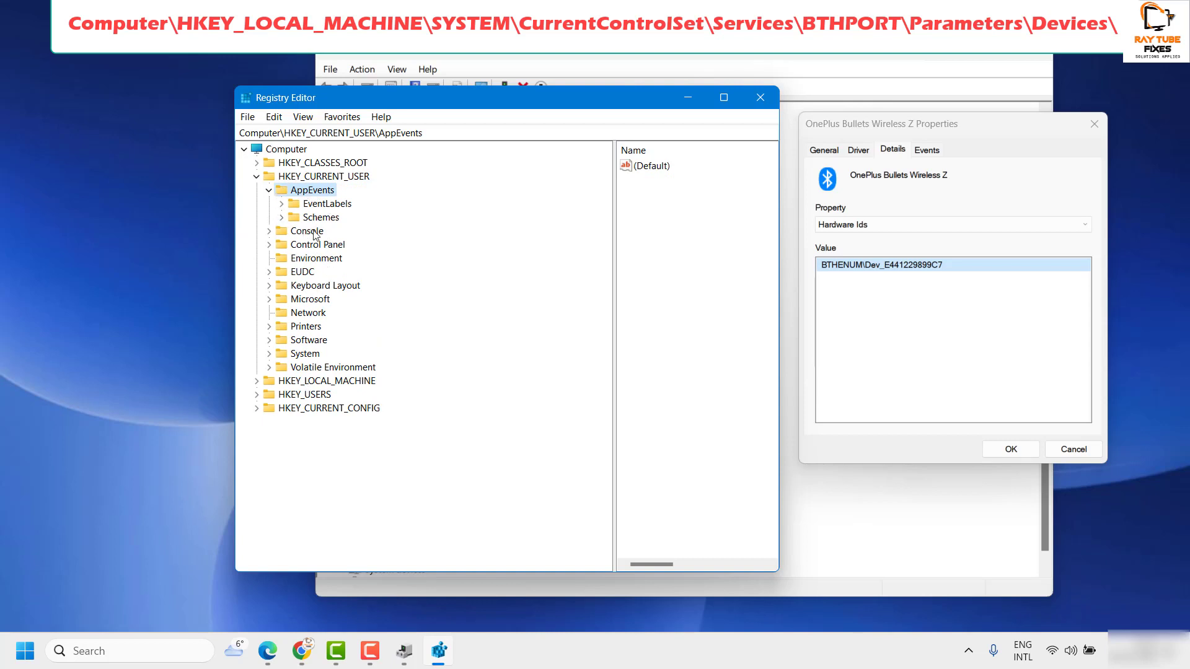
click(269, 190)
click(256, 178)
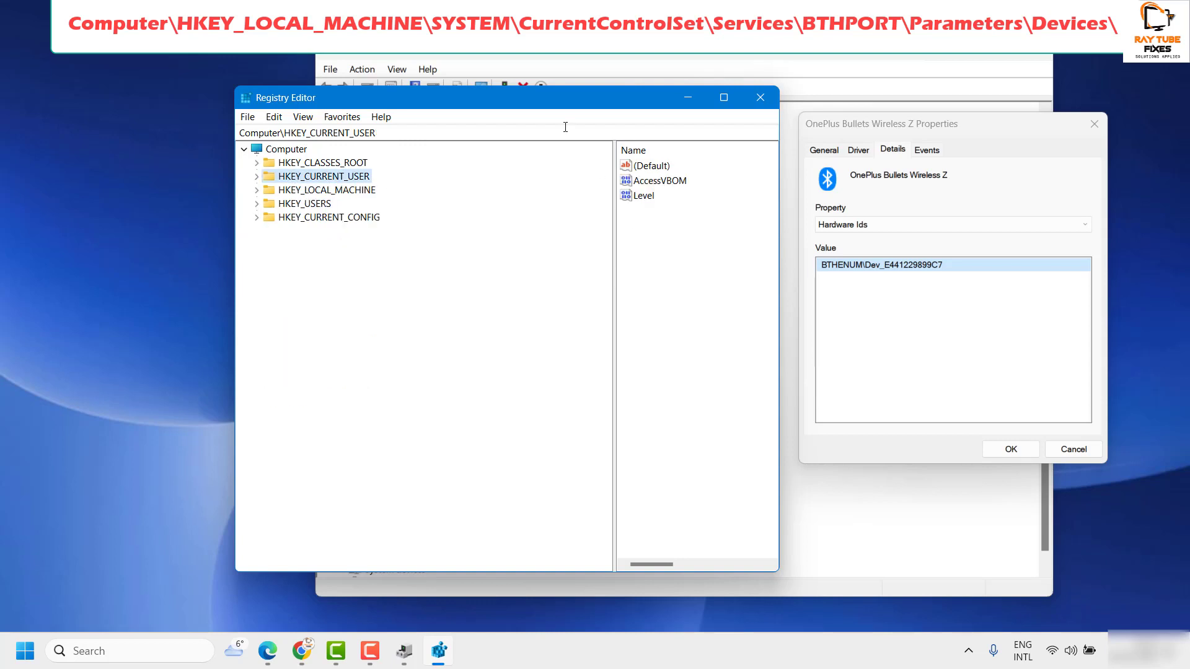
Step: Shift the Registry Editor window clear of the properties dialog and expand HKEY_LOCAL_MACHINE\SYSTEM\CurrentControlSet\Services in the tree
drag(532, 100, 468, 90)
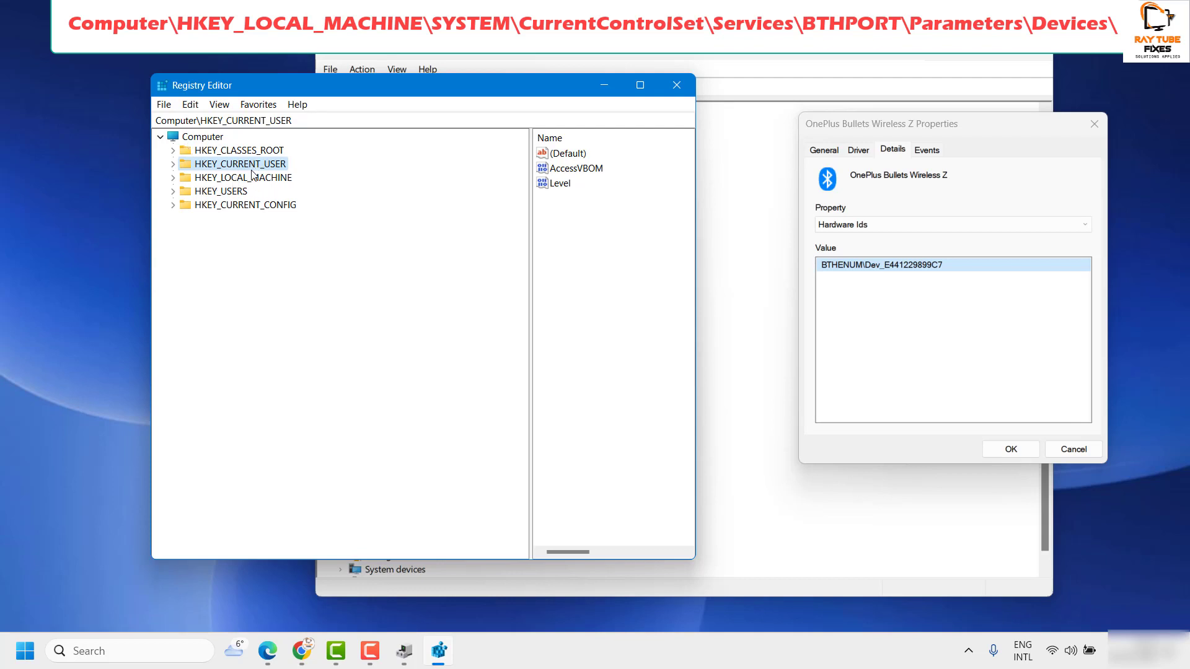
click(173, 178)
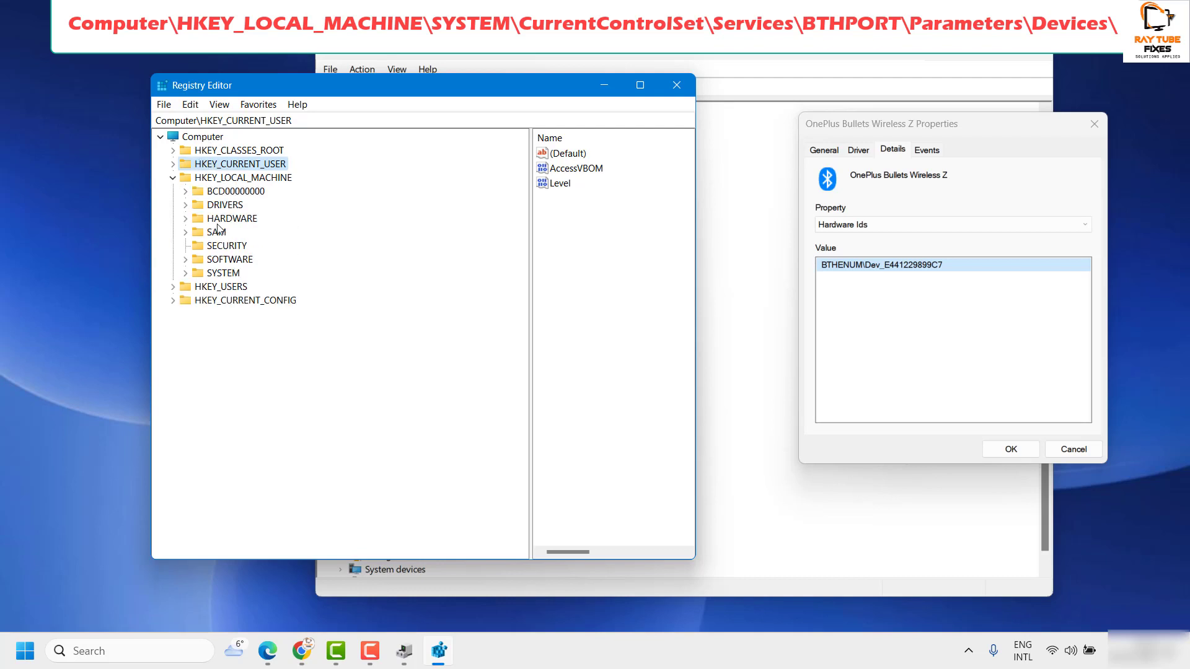
click(185, 274)
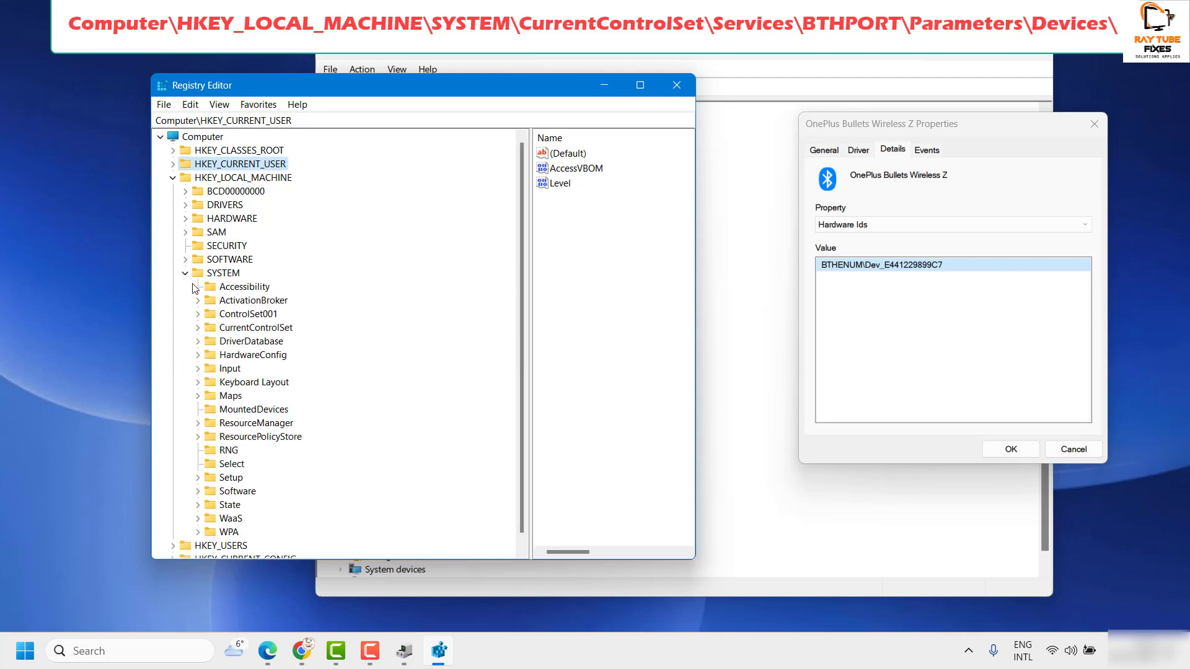
scroll(239, 325, down, 1)
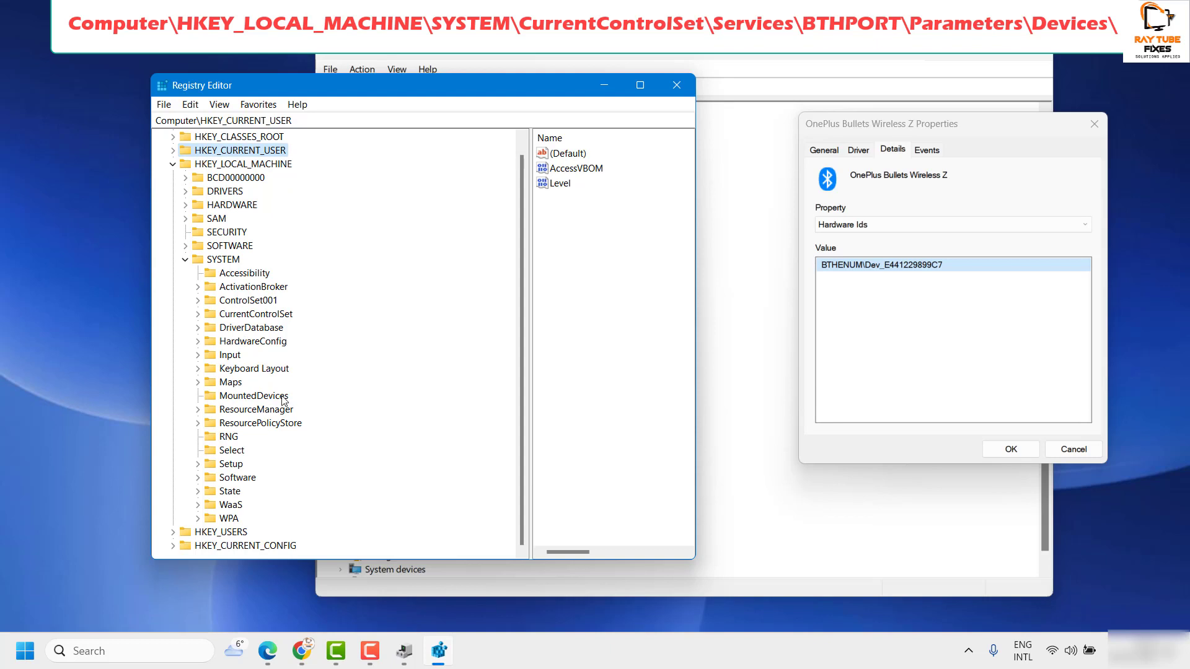
click(198, 313)
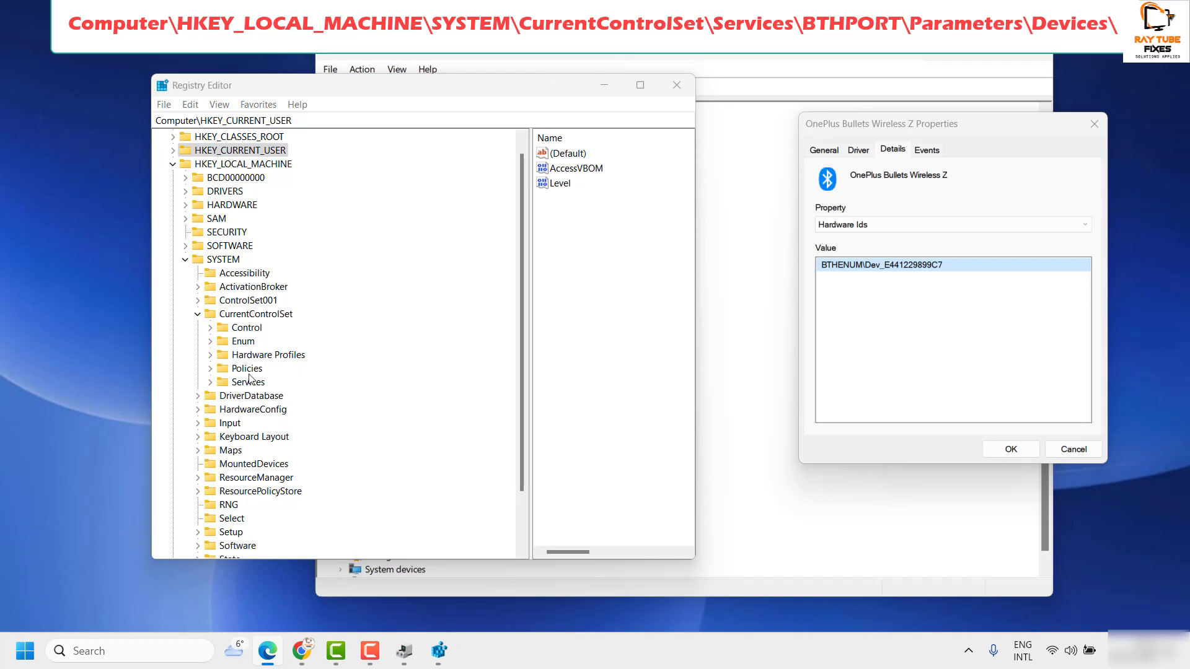
click(210, 383)
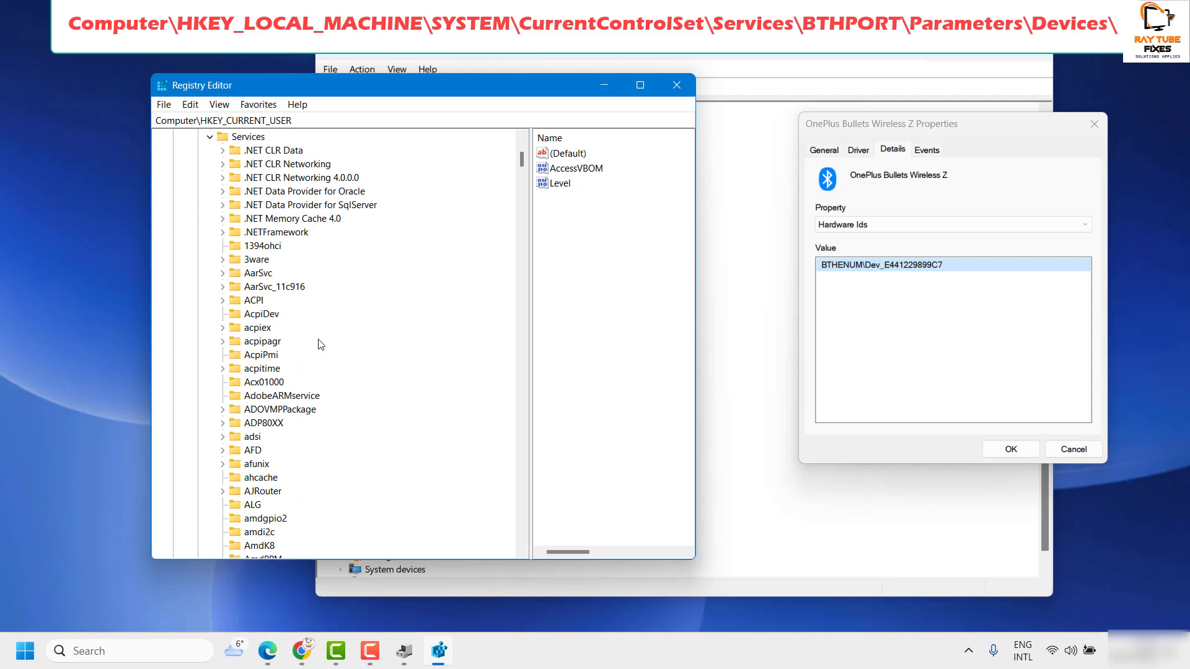
Step: Find BTHPORT among the Services keys and expand its Parameters\Devices key to list the Bluetooth device subkeys
scroll(271, 382, down, 1)
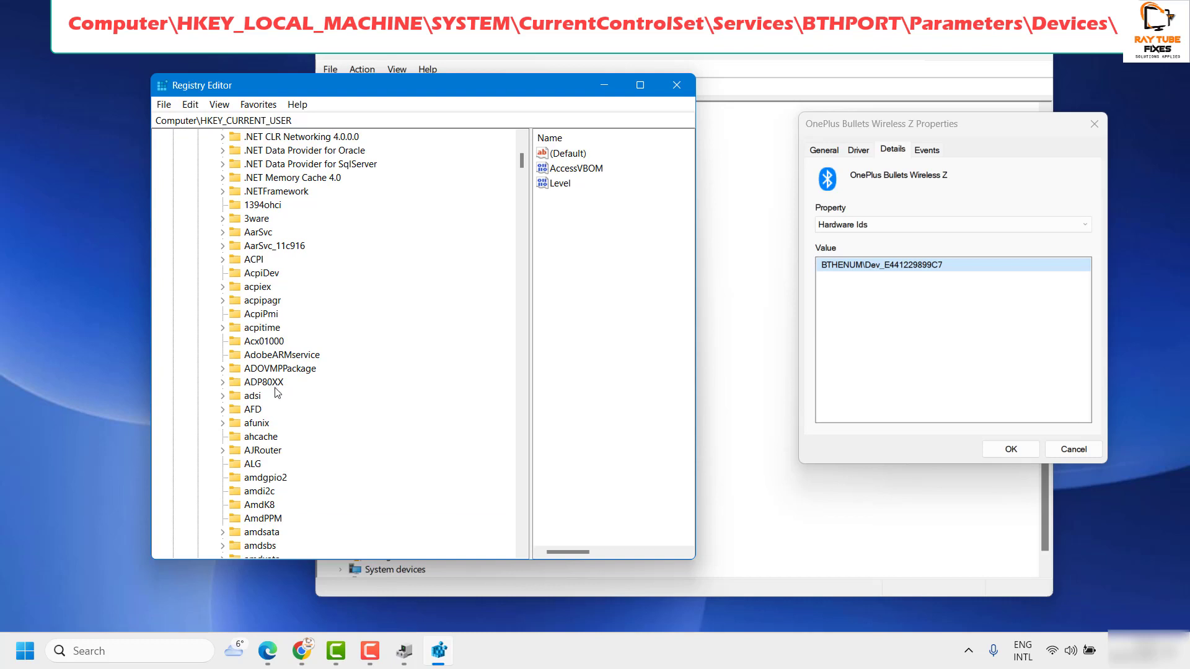
scroll(277, 393, down, 3)
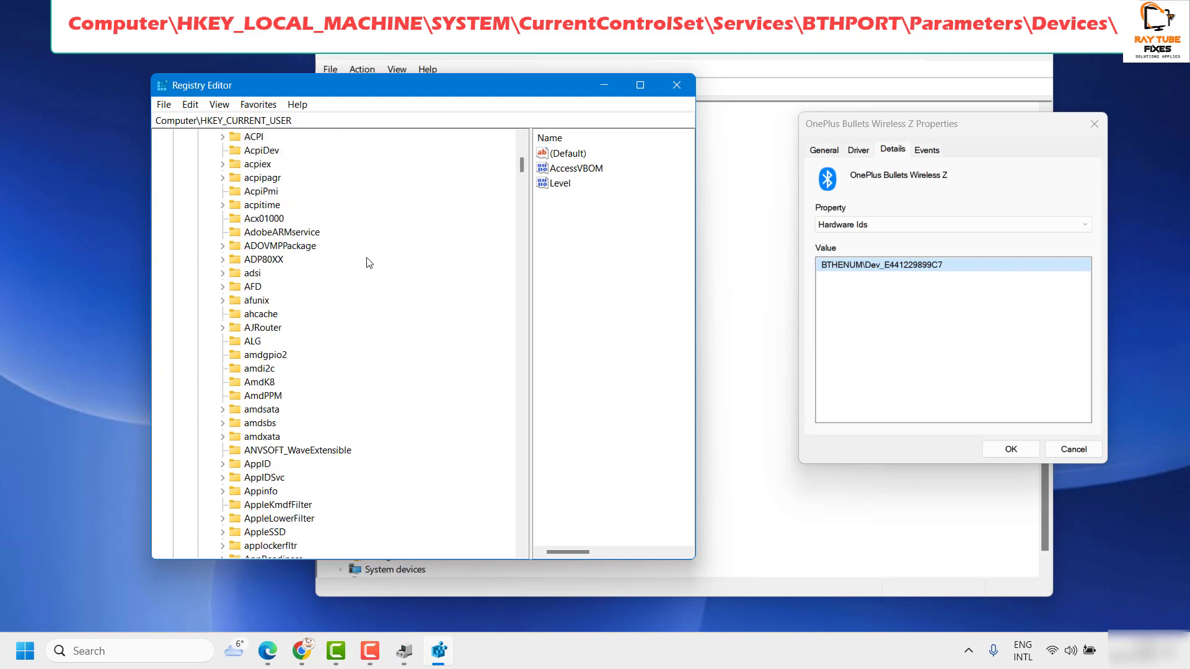
scroll(340, 358, down, 3)
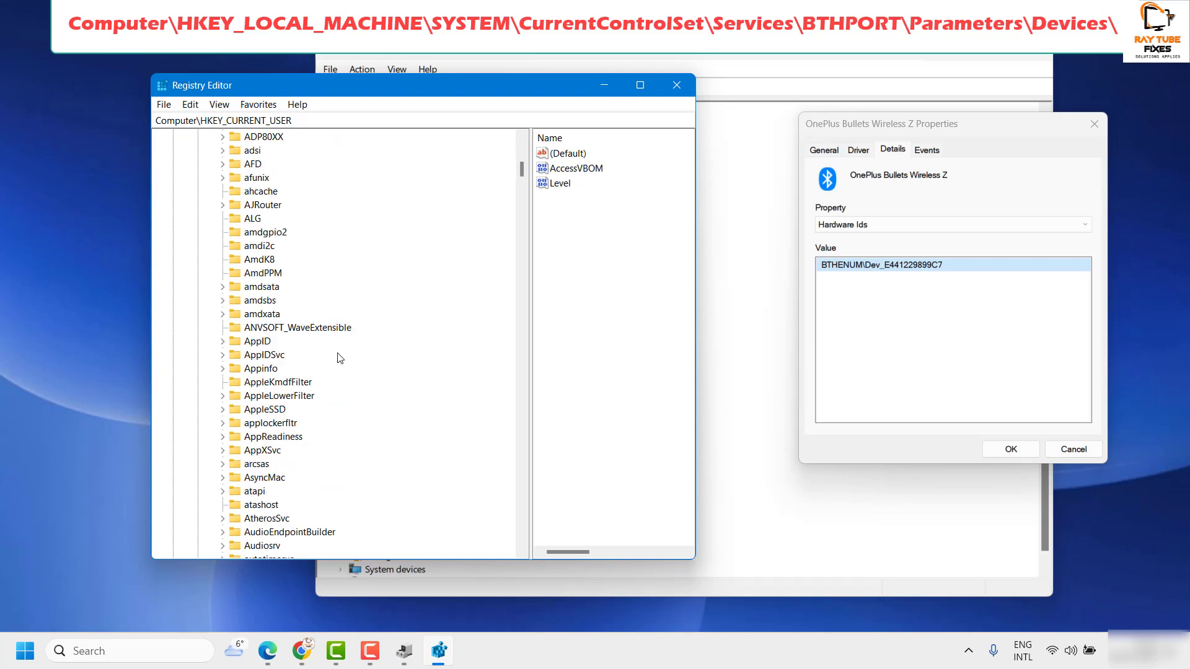
scroll(340, 358, down, 1)
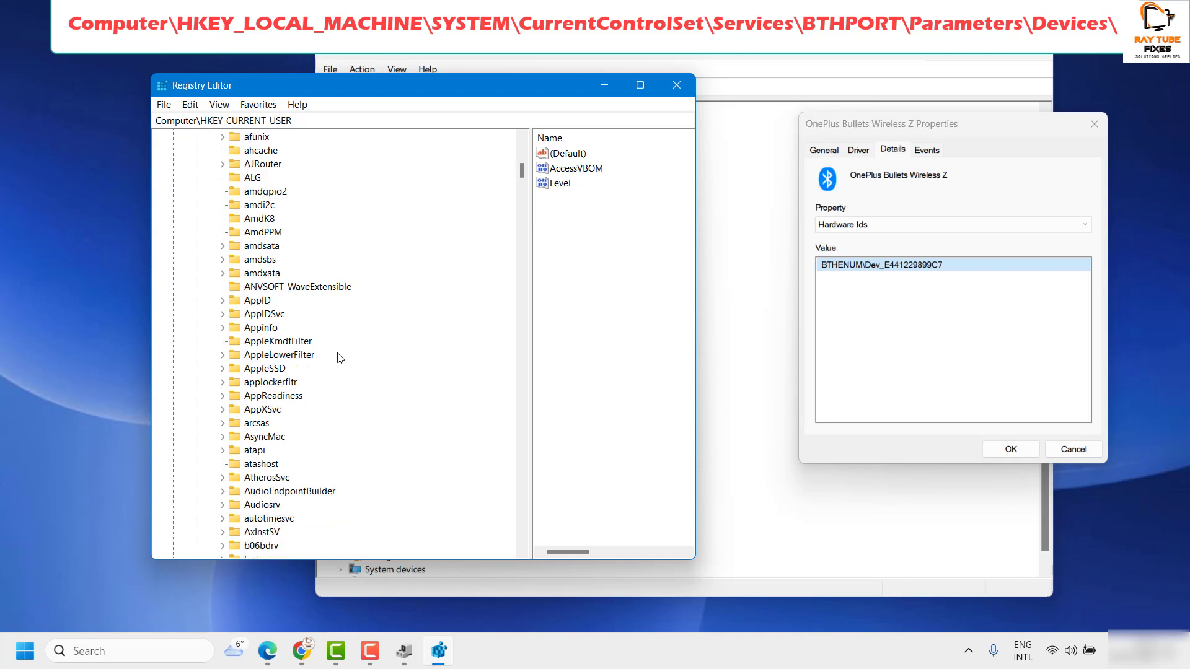
scroll(341, 358, down, 2)
scroll(340, 358, down, 5)
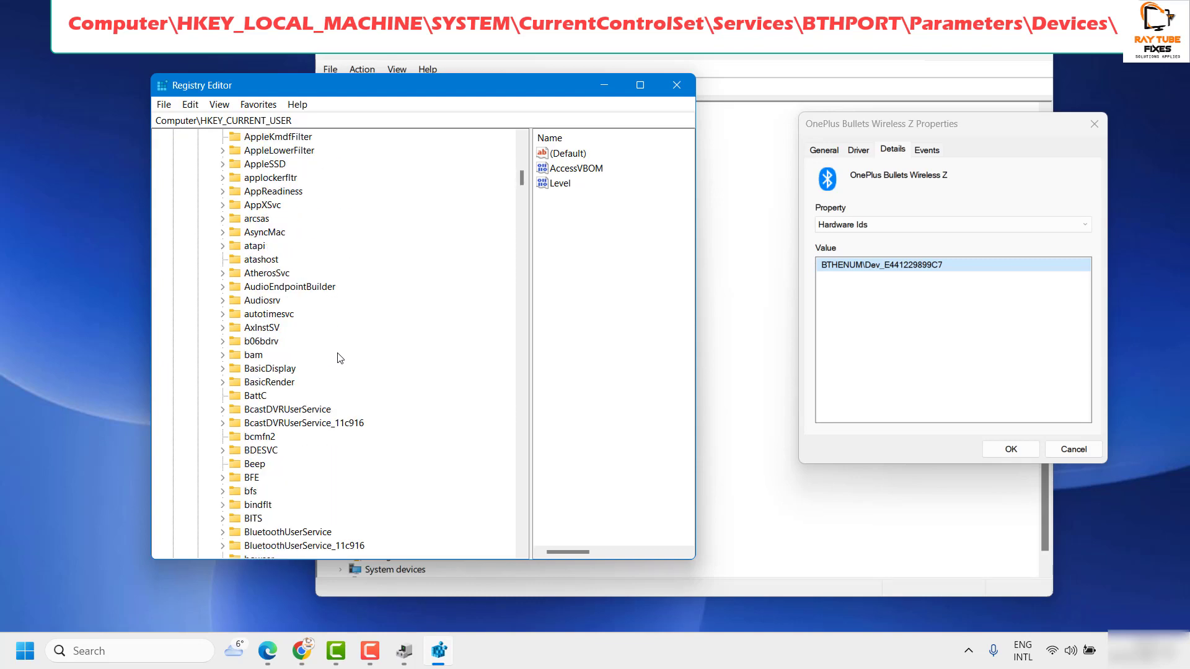
scroll(294, 452, down, 1)
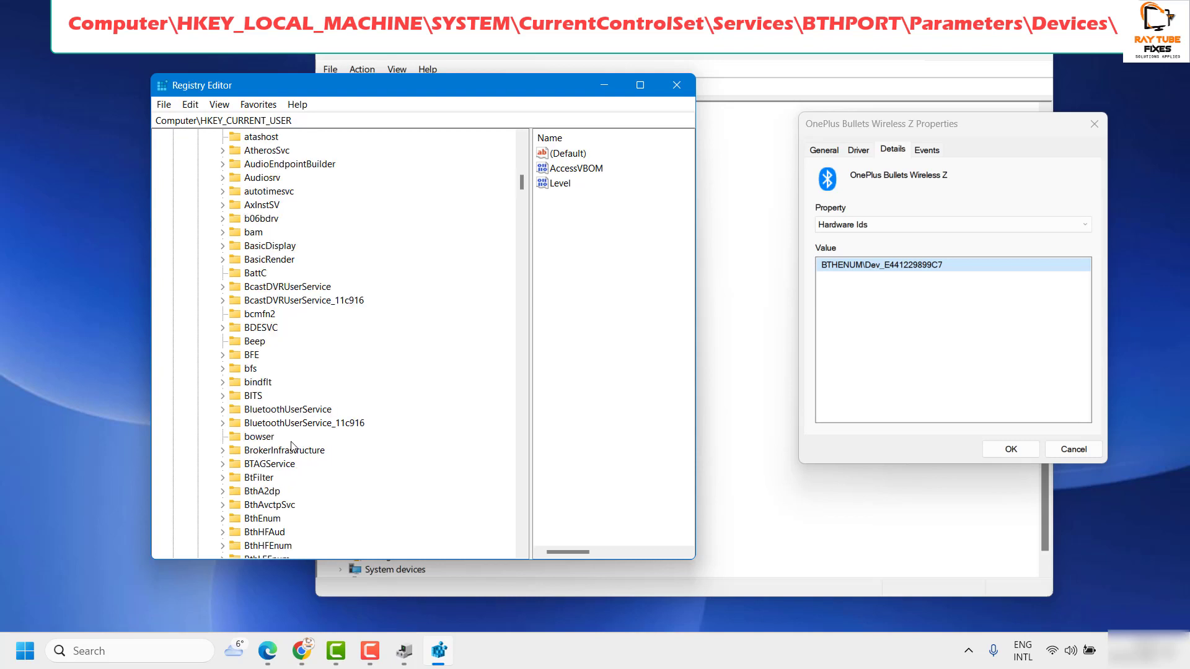
scroll(327, 467, down, 3)
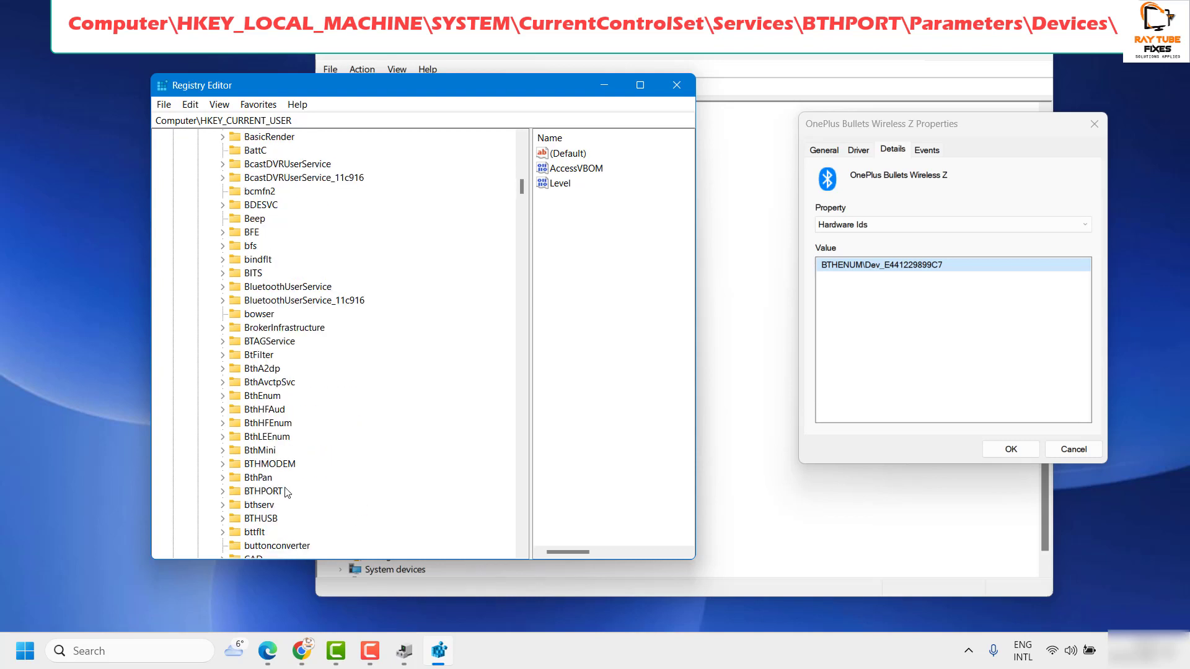
scroll(262, 499, down, 4)
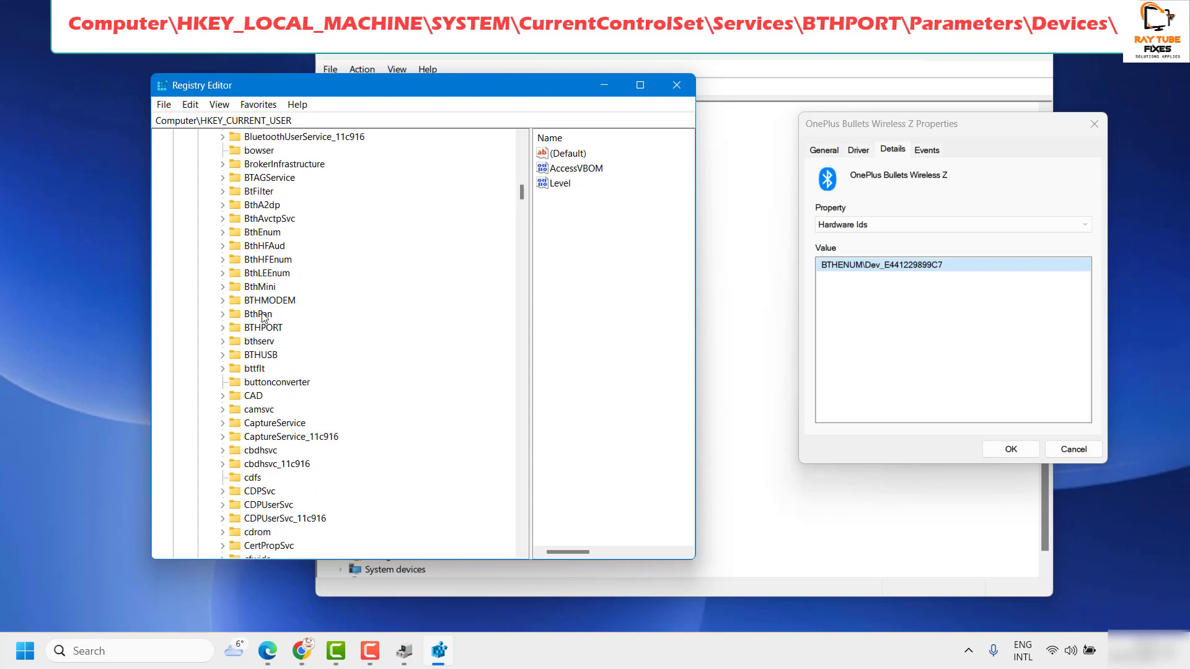
click(223, 328)
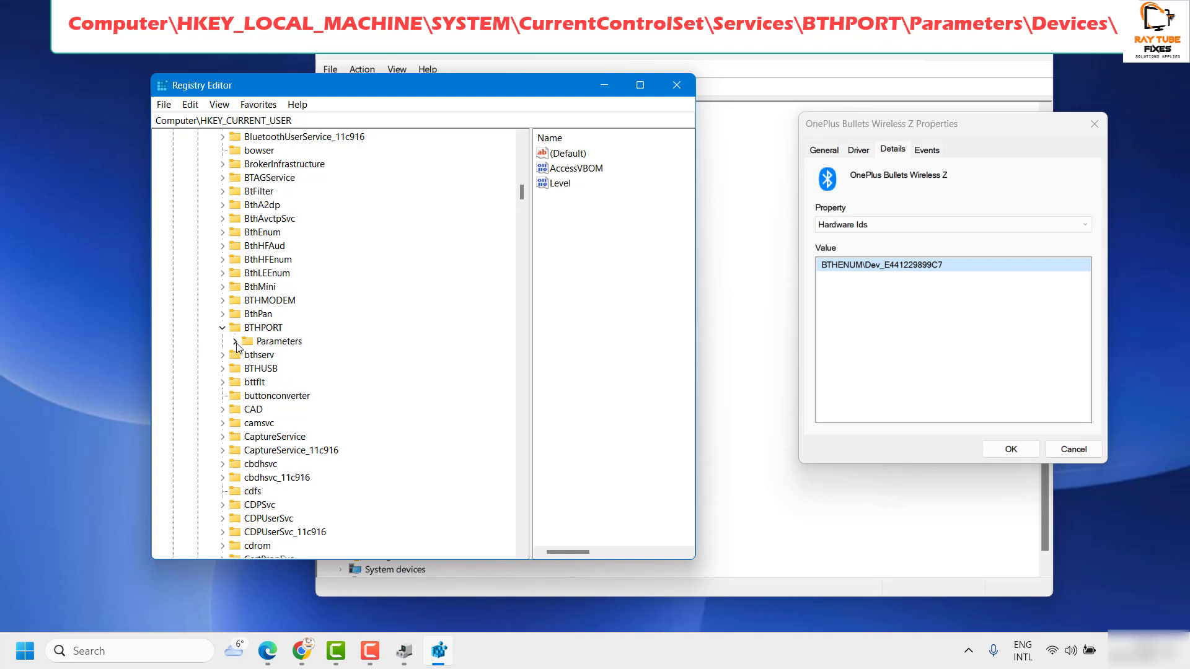
click(236, 342)
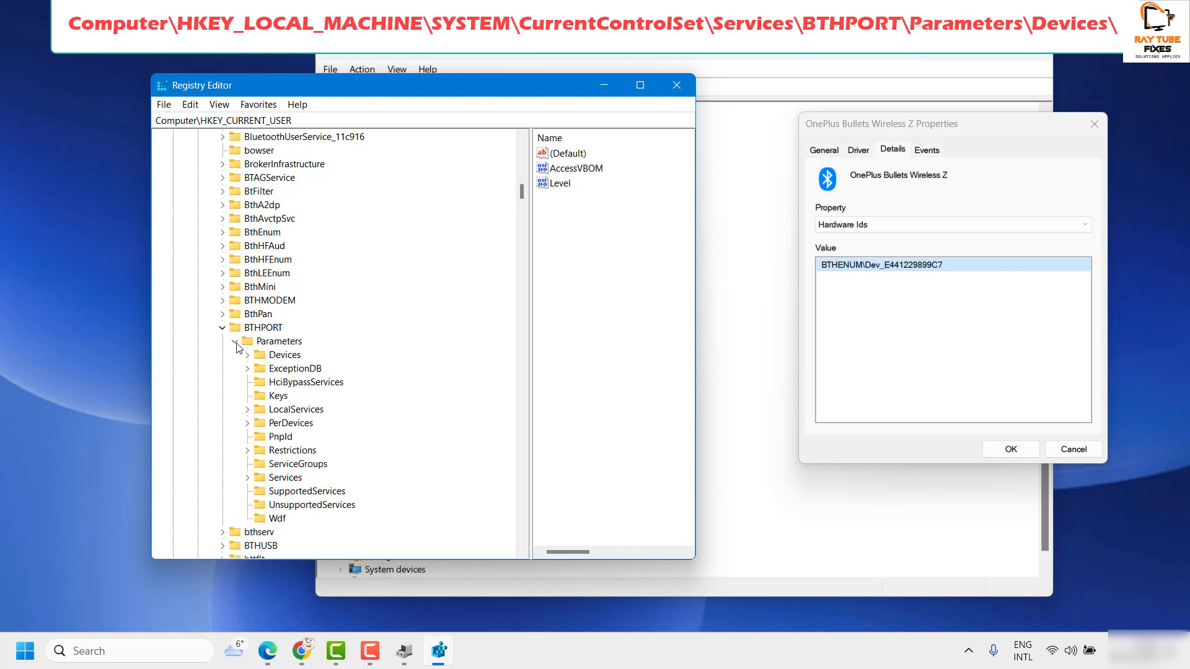
click(248, 356)
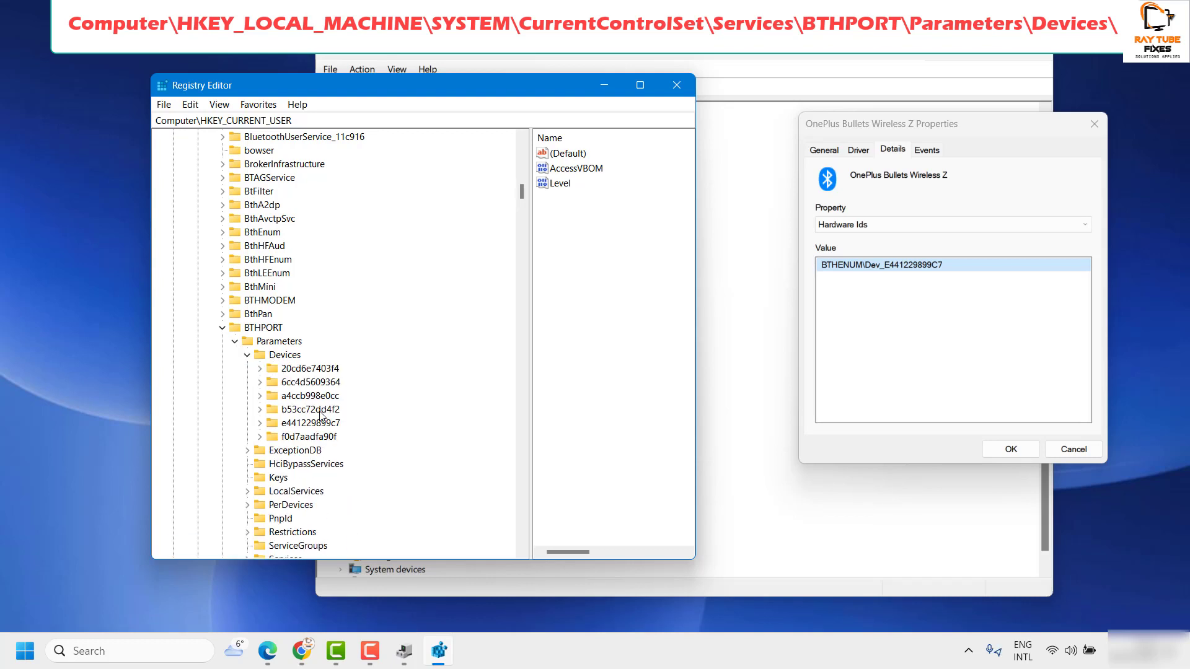
scroll(334, 419, down, 2)
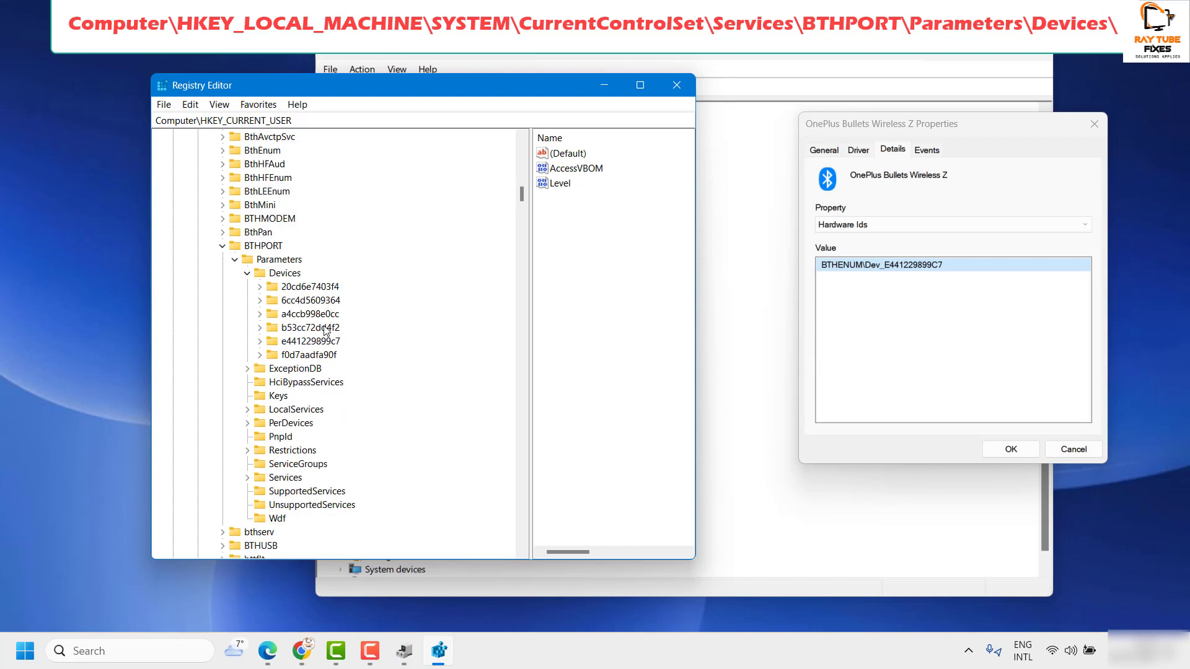
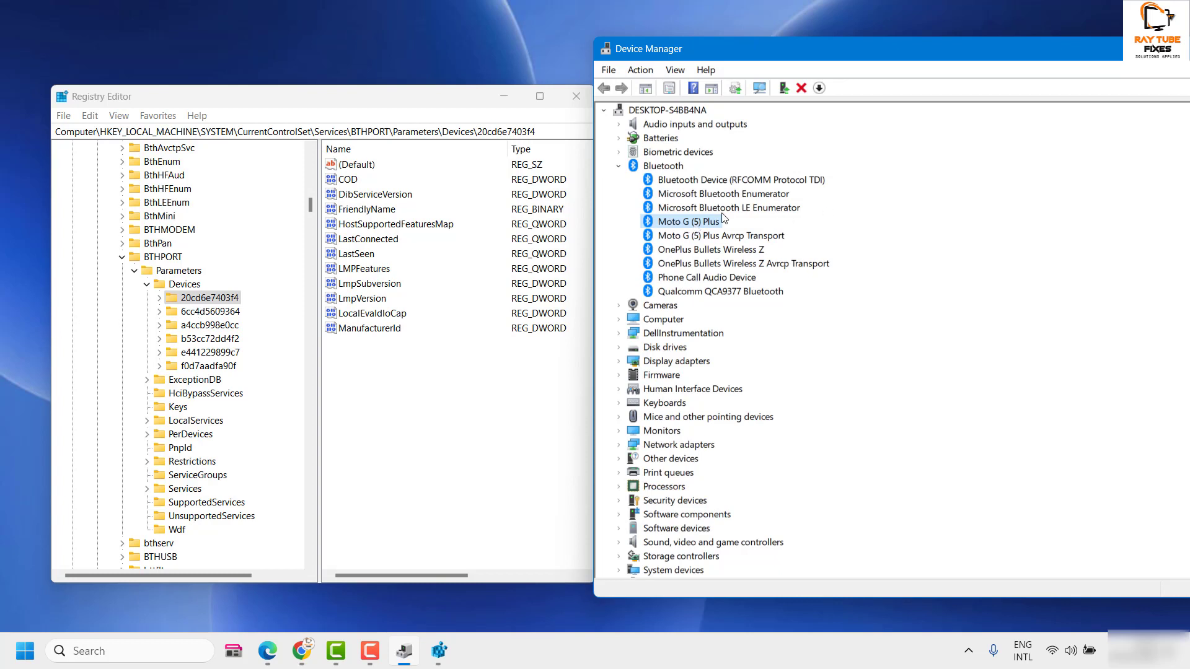
Step: Display the Hardware Ids value in the Details of the Moto G (5) Plus properties in Device Manager
right_click(683, 225)
click(755, 325)
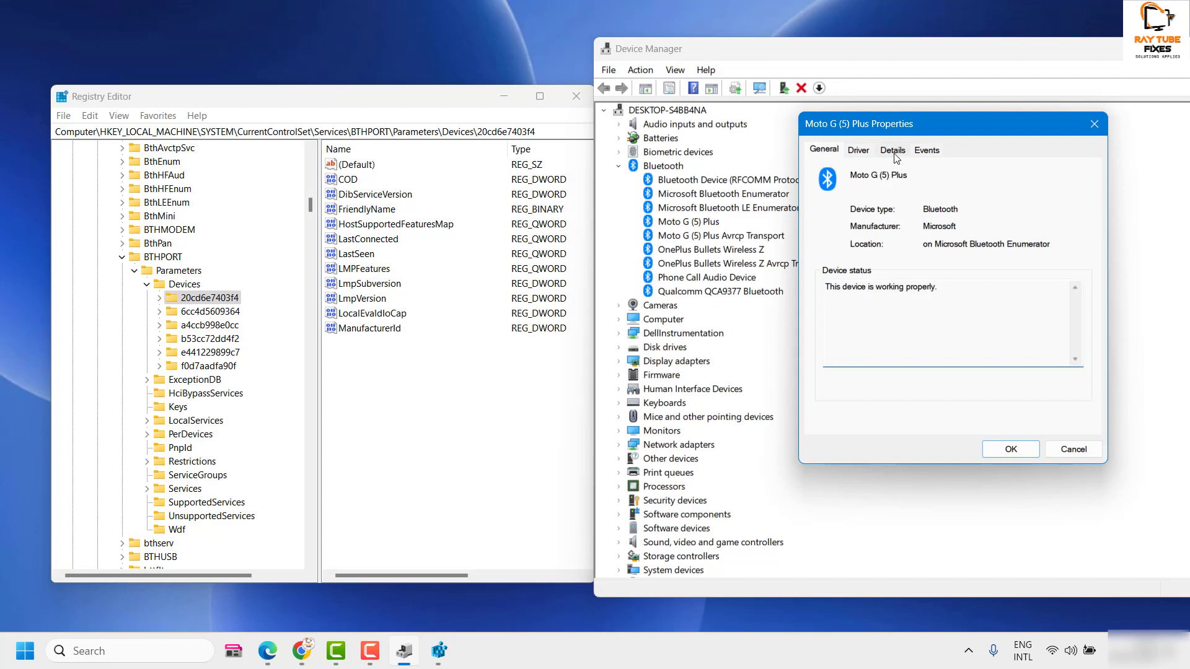
click(894, 151)
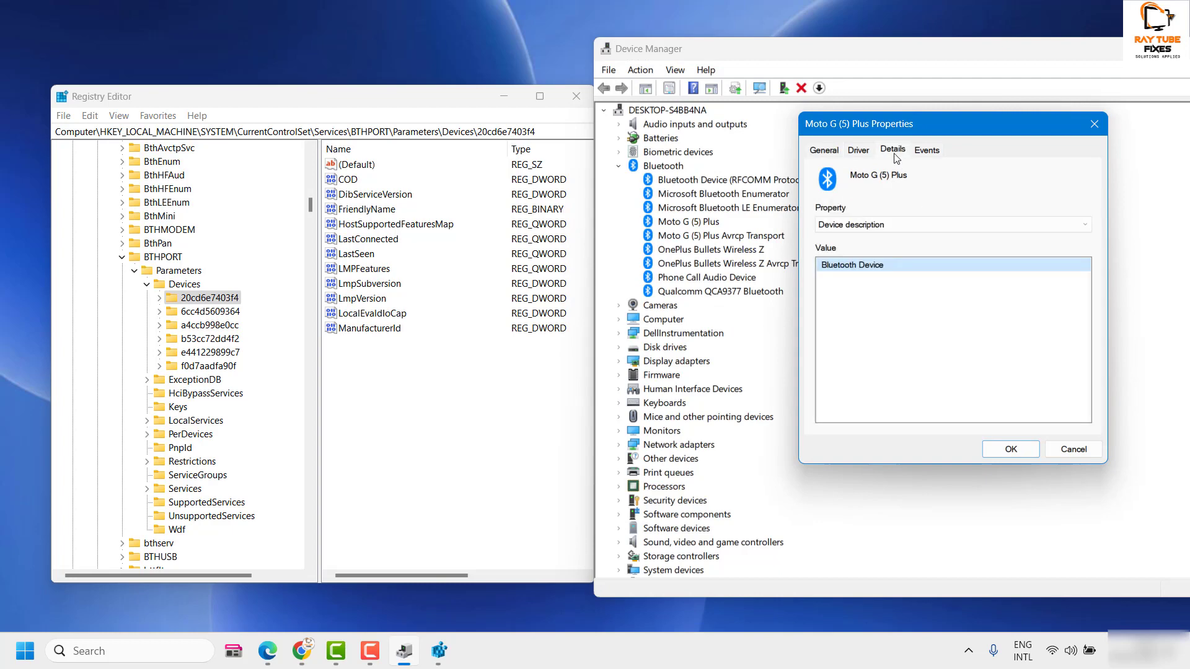
click(840, 227)
click(843, 267)
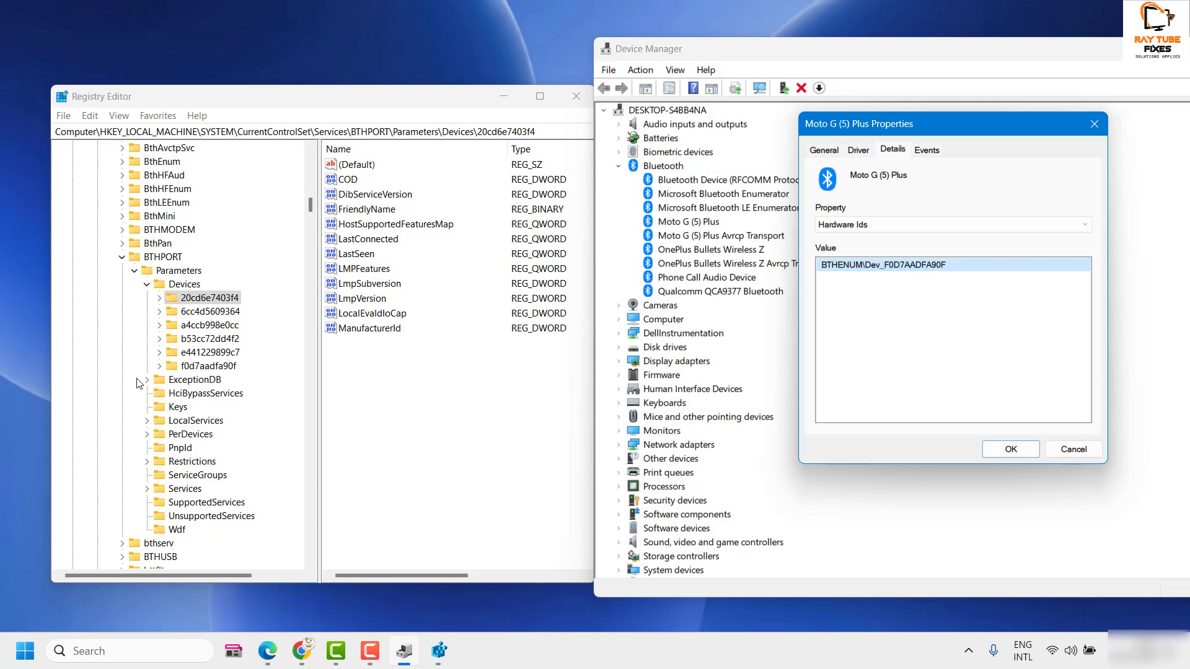
Step: Delete the f0d7aadfa90f key matching the Moto G (5) Plus under BTHPORT\Parameters\Devices, closing the device's properties dialog beforehand
click(158, 370)
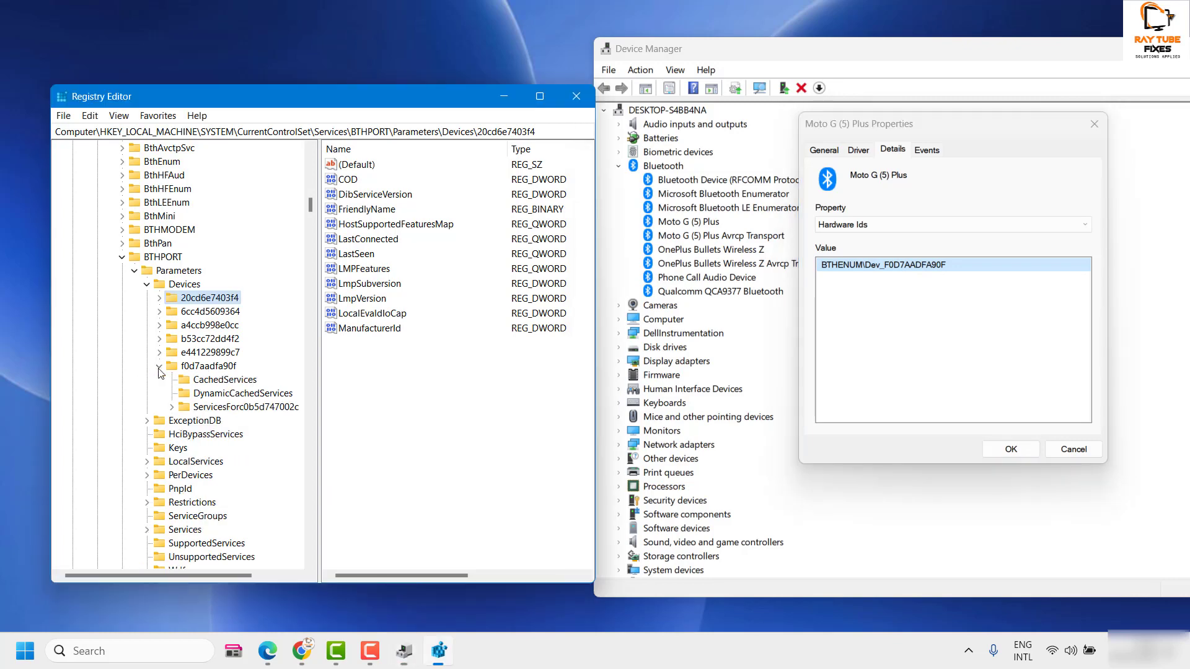
click(210, 368)
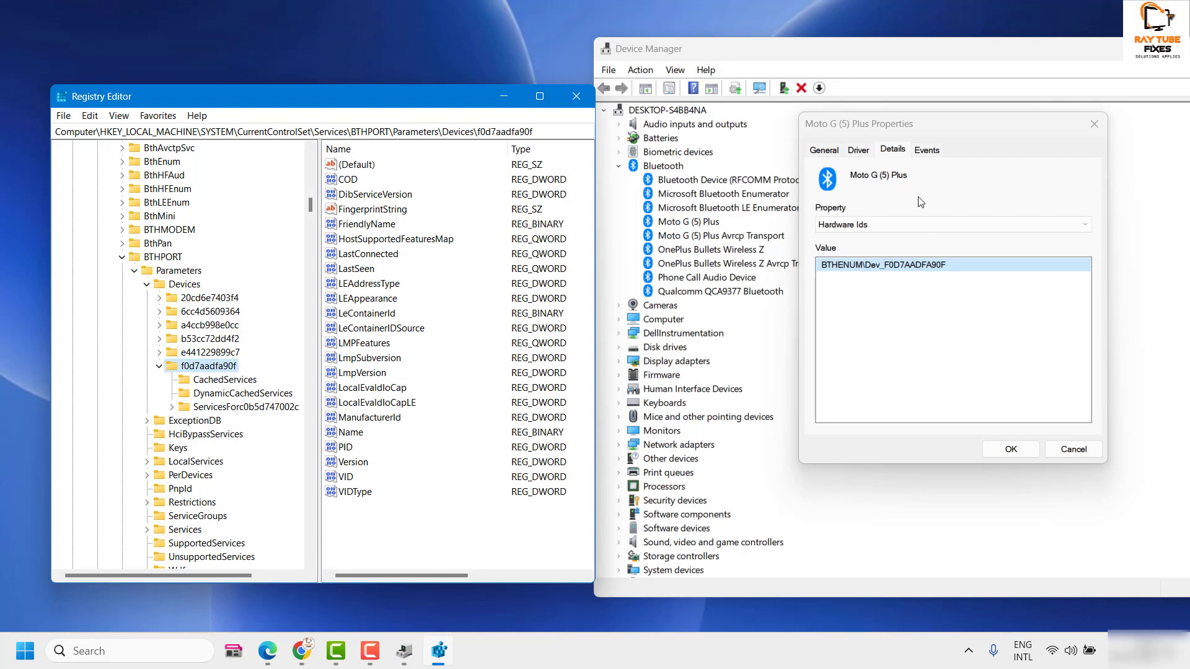
click(1095, 124)
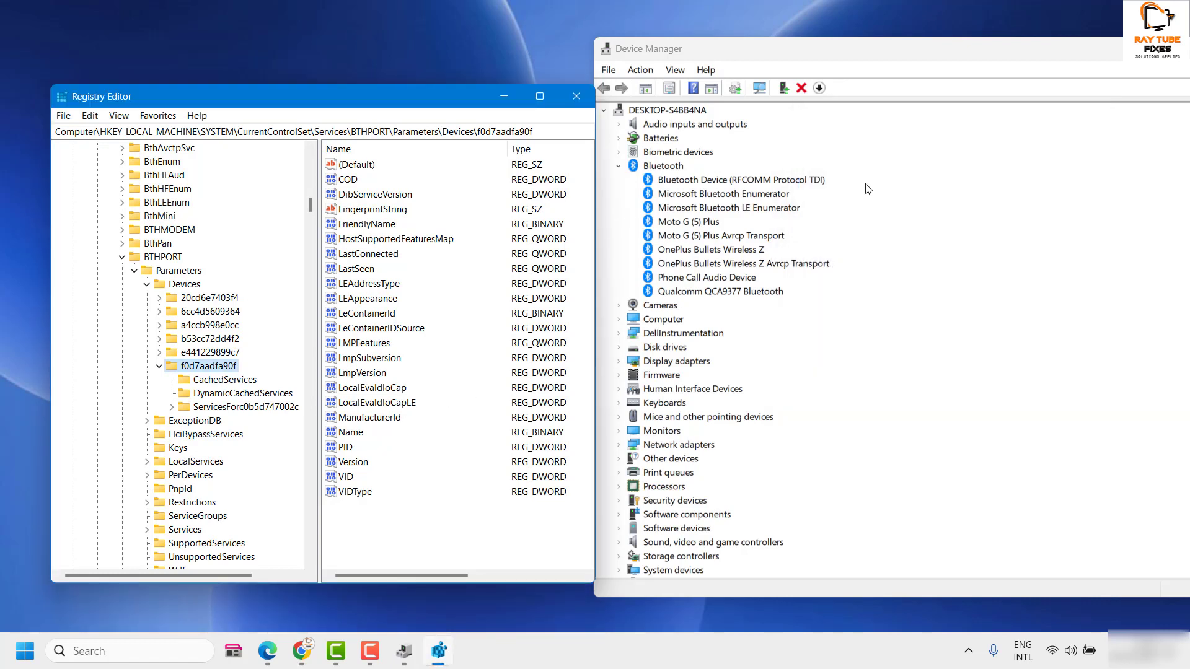
drag(915, 56, 930, 55)
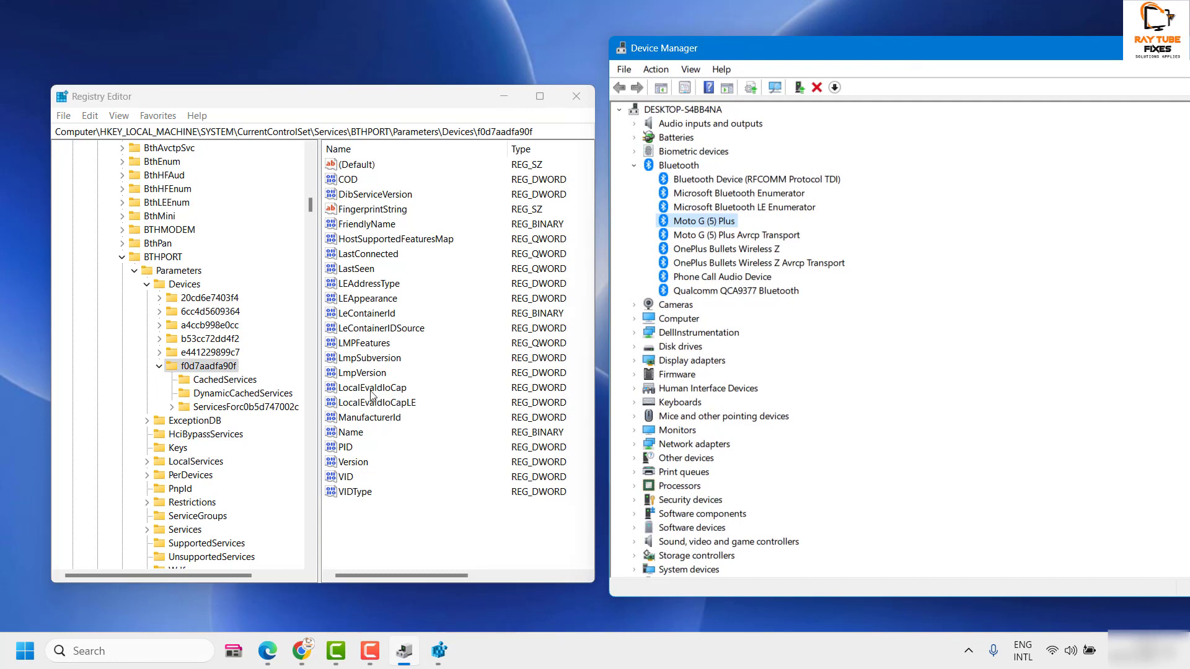
right_click(209, 366)
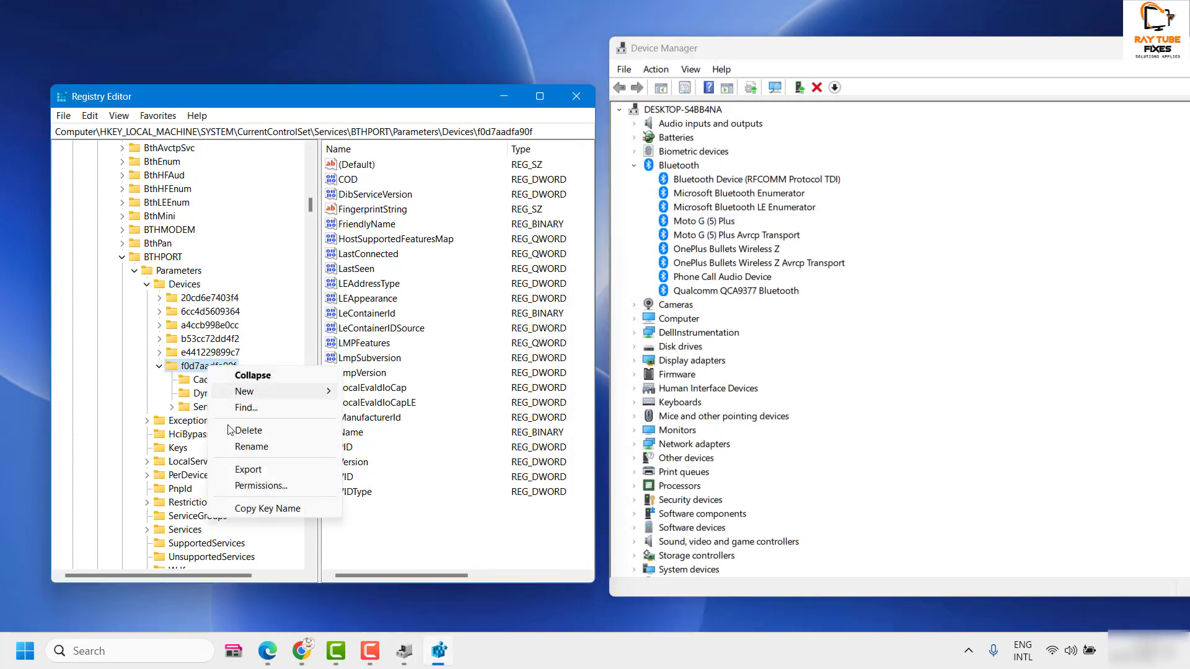
click(263, 436)
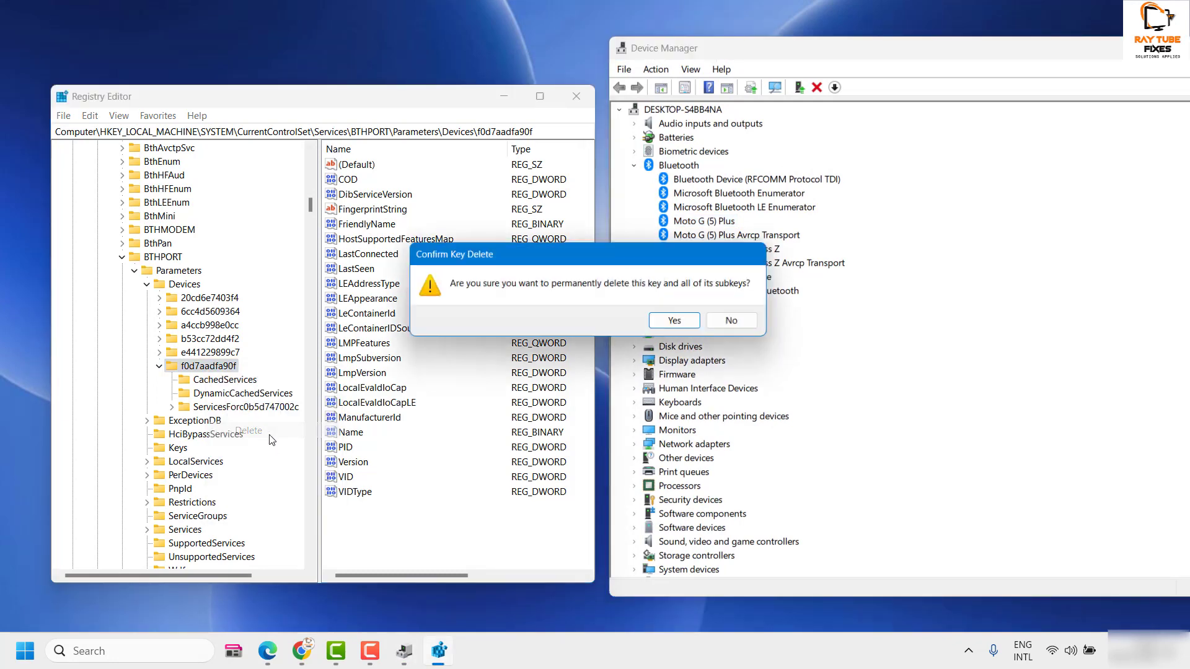
click(678, 323)
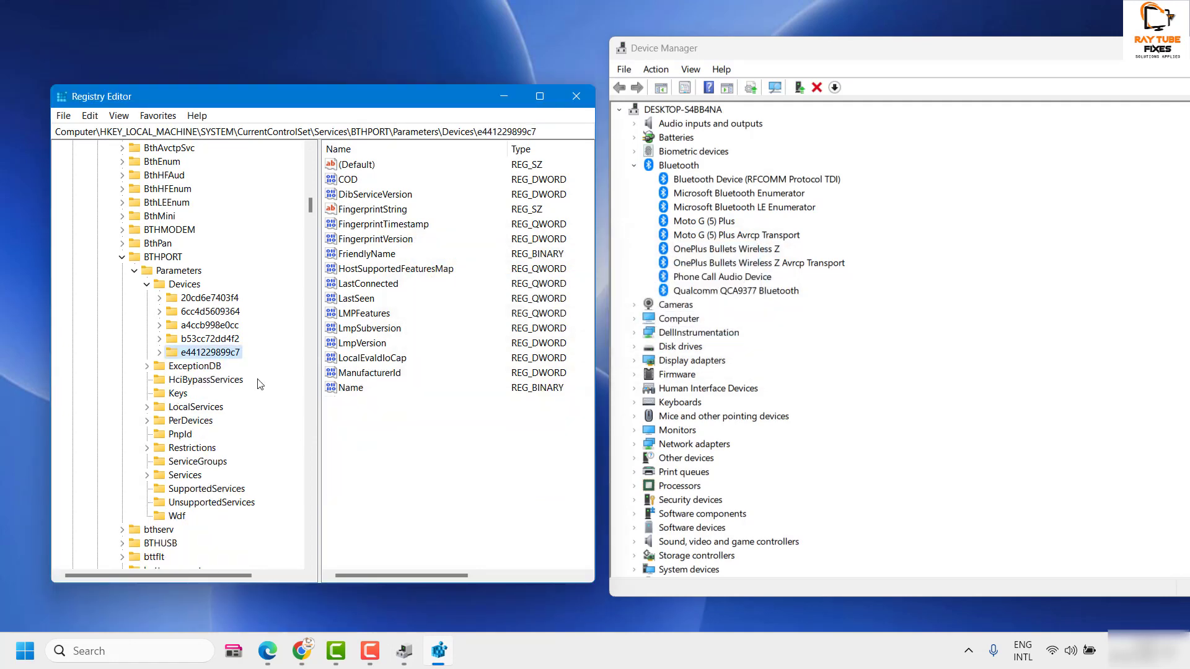
Step: Reposition the Device Manager window, and close both Device Manager and Registry Editor
drag(1091, 49, 993, 38)
drag(1101, 27, 1100, 51)
drag(1024, 69, 824, 93)
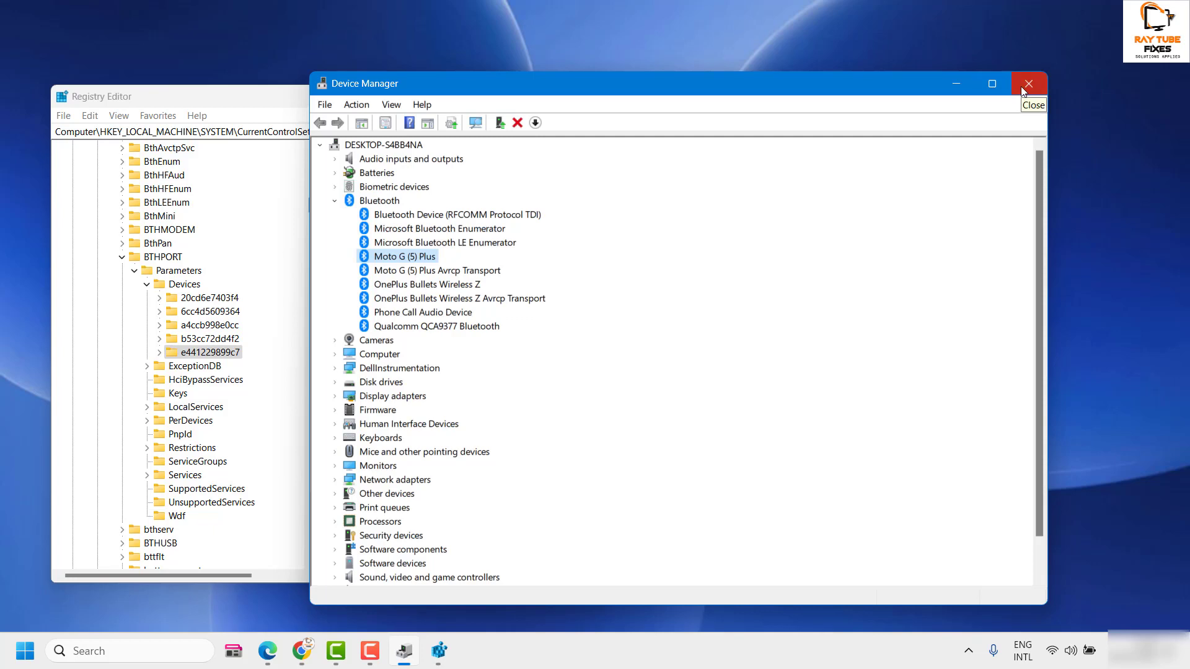
click(1028, 85)
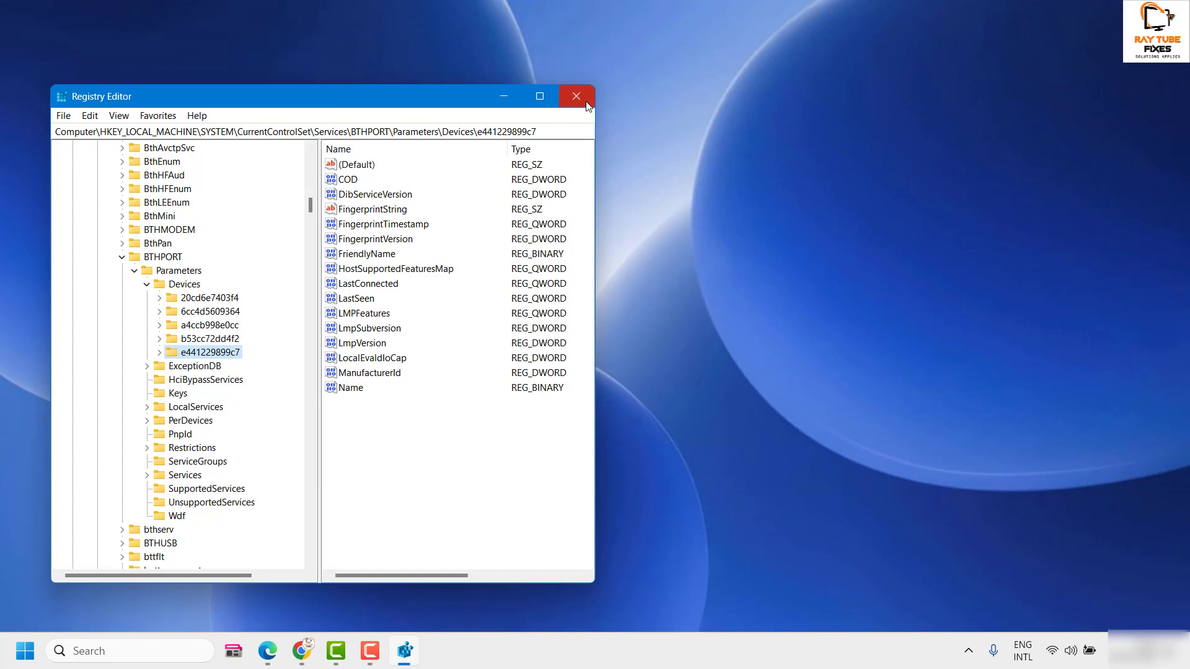
click(580, 98)
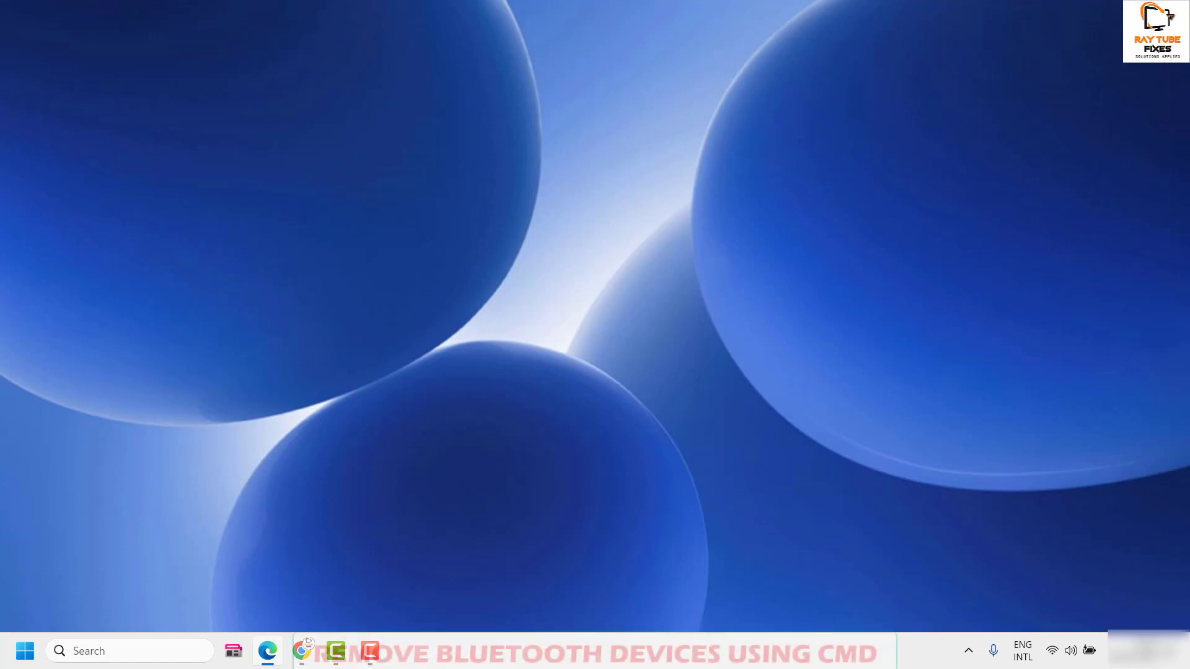
Step: Open Device Manager, reposition its window, and expand the Bluetooth category
right_click(27, 655)
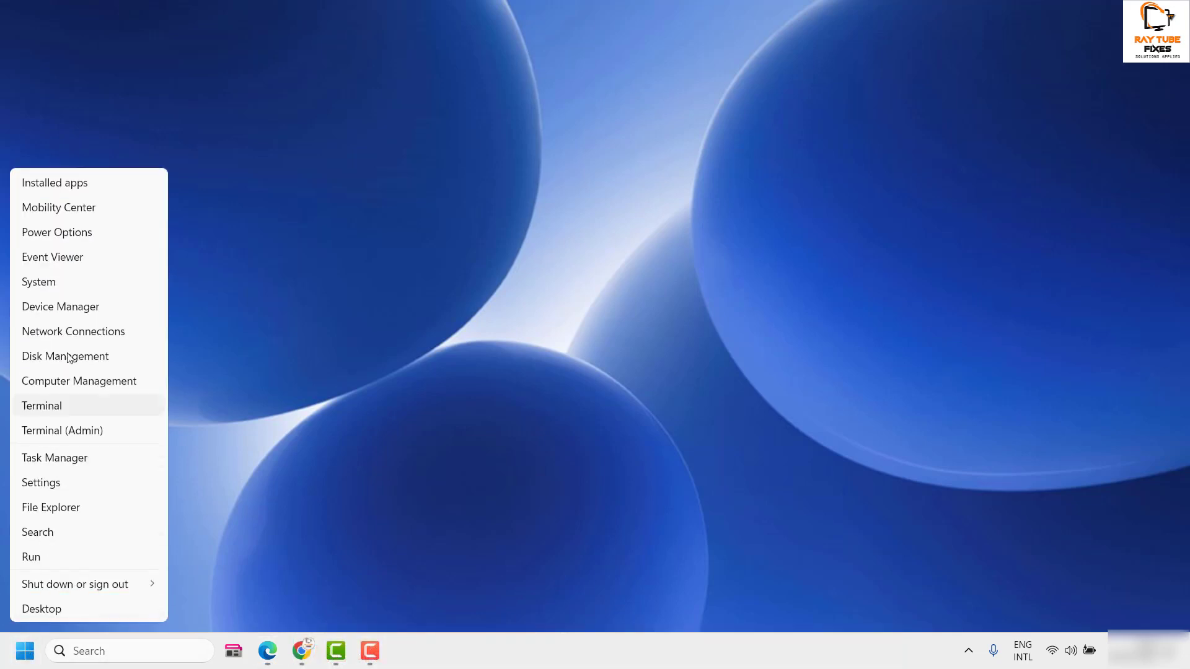
click(73, 308)
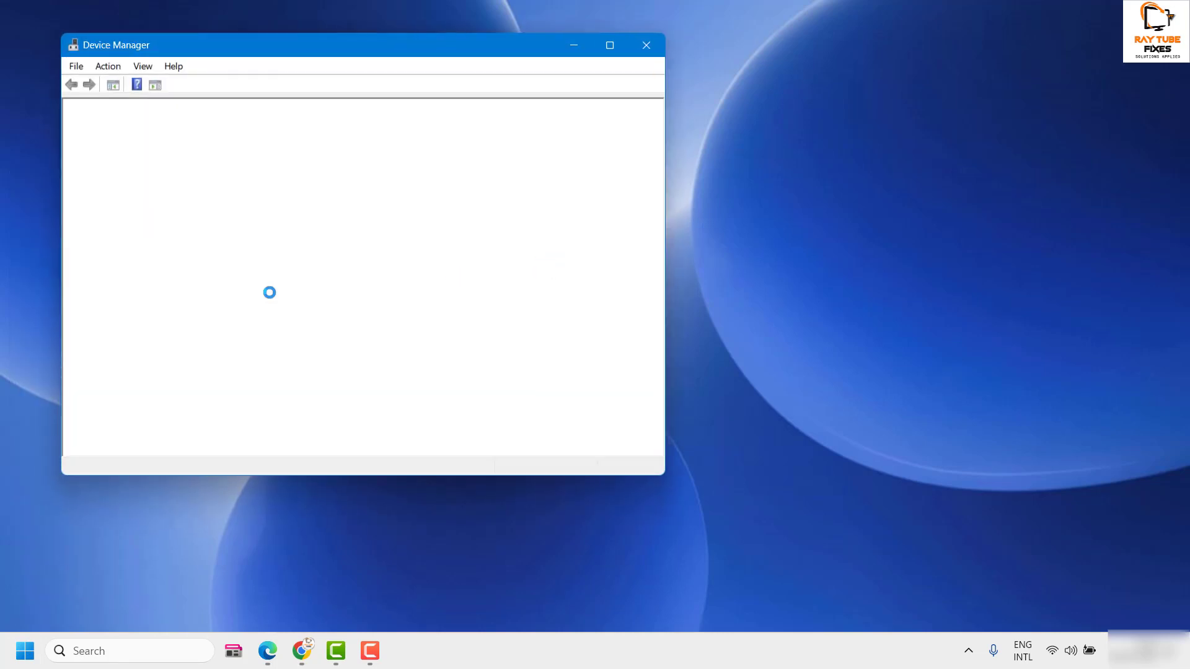
drag(445, 55, 722, 52)
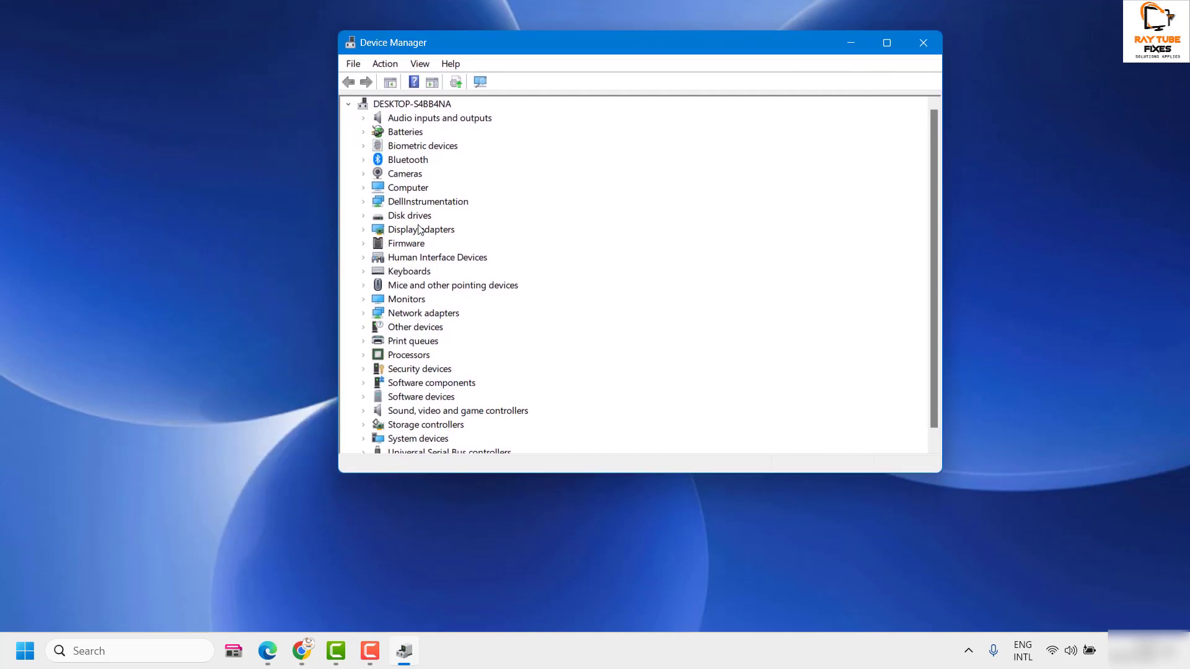
click(364, 160)
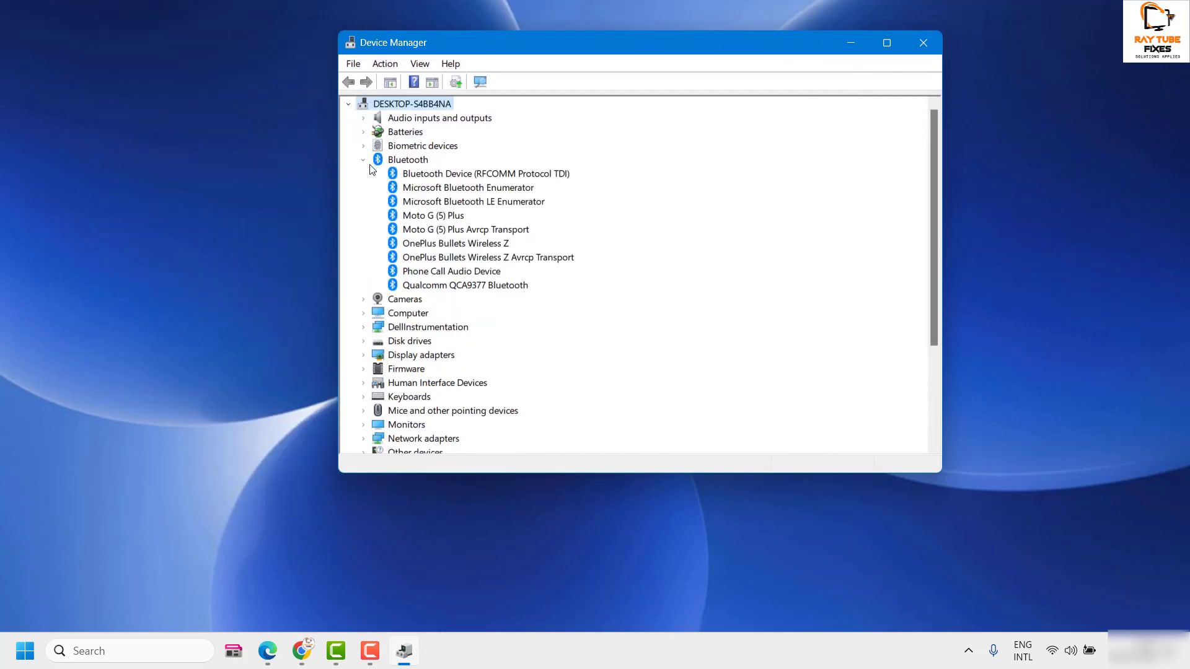
Step: Copy the Device instance path value from the Details of the Moto G (5) Plus properties
right_click(443, 218)
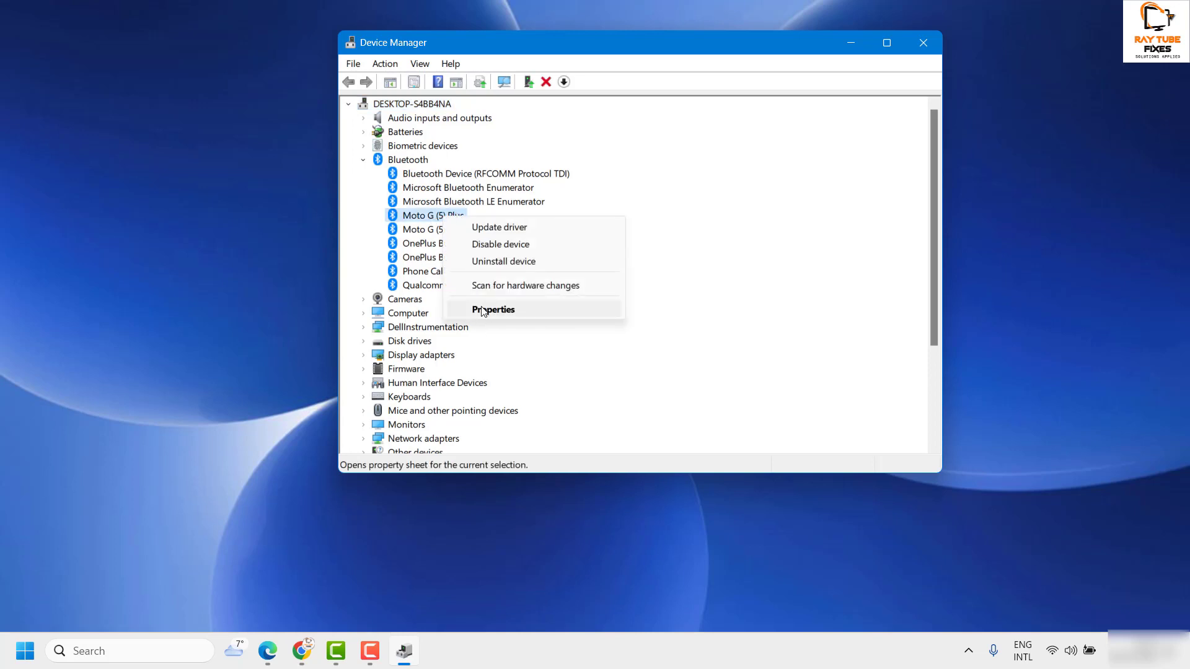
click(484, 310)
click(580, 114)
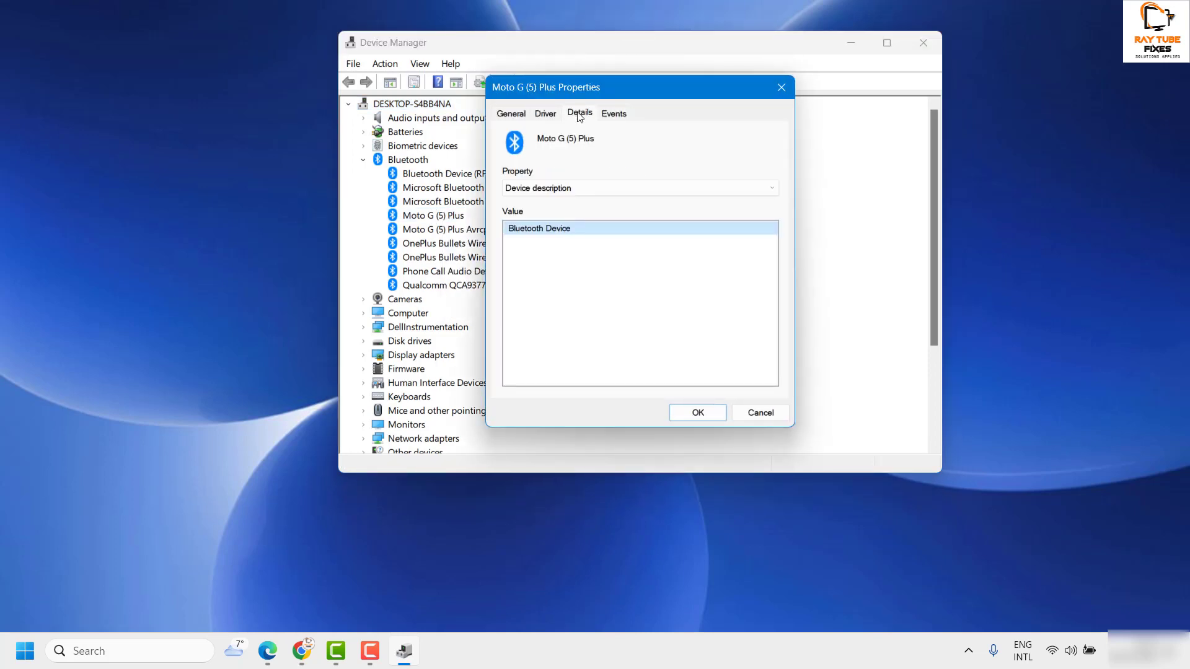
click(555, 188)
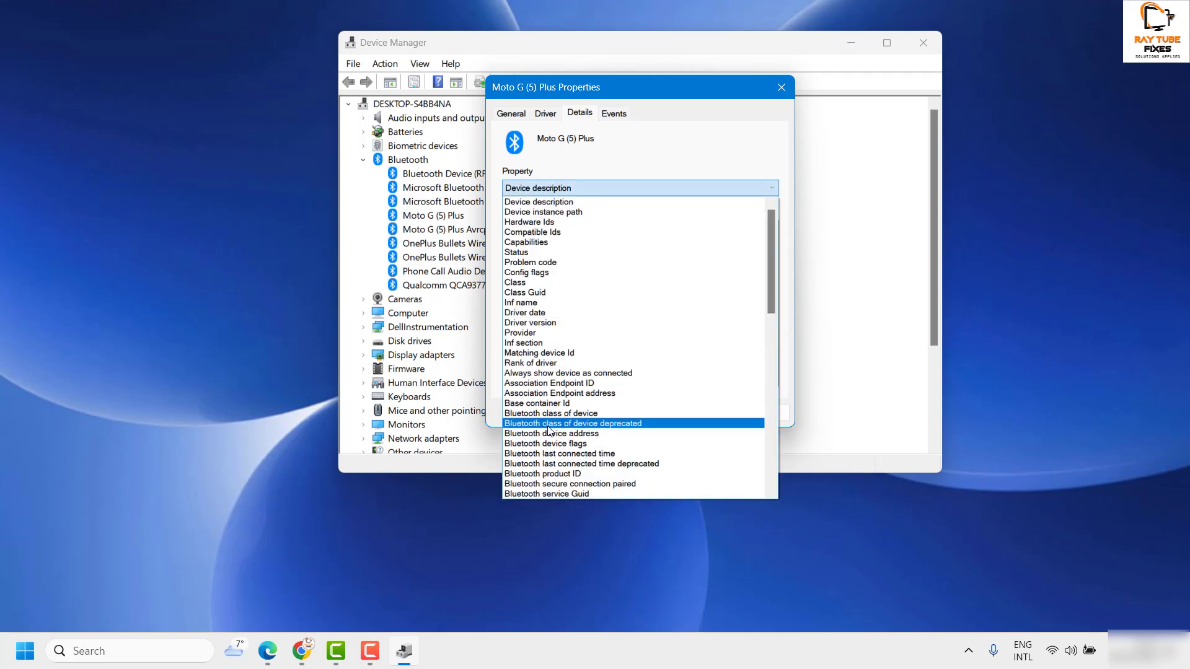
click(549, 212)
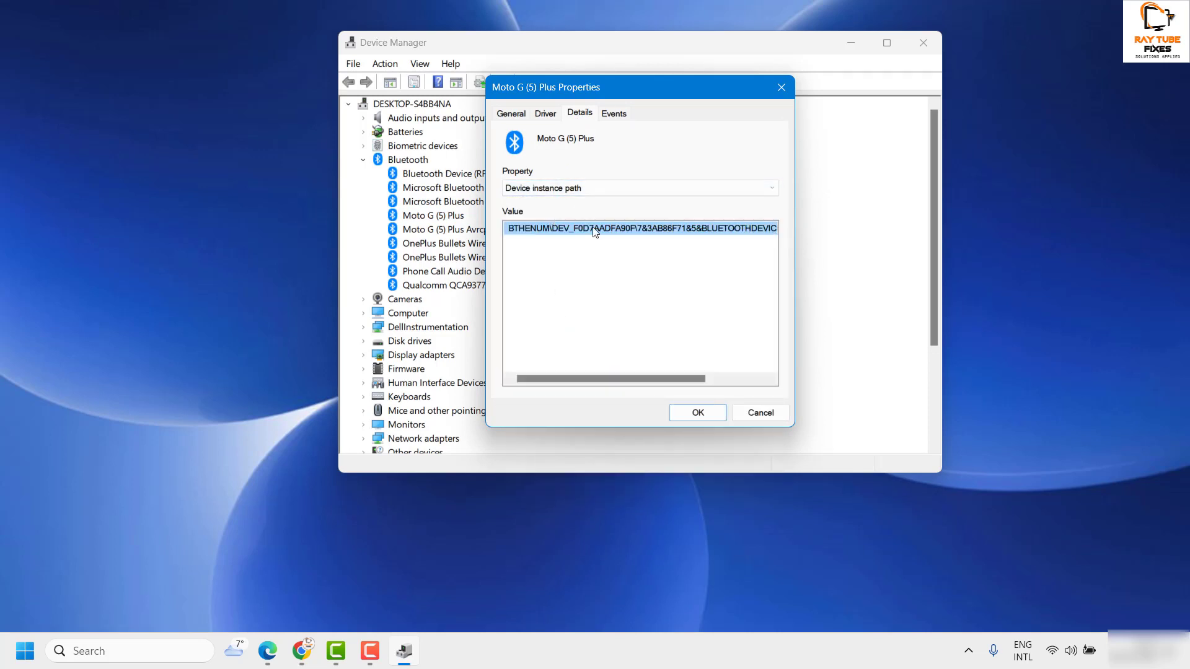
click(678, 235)
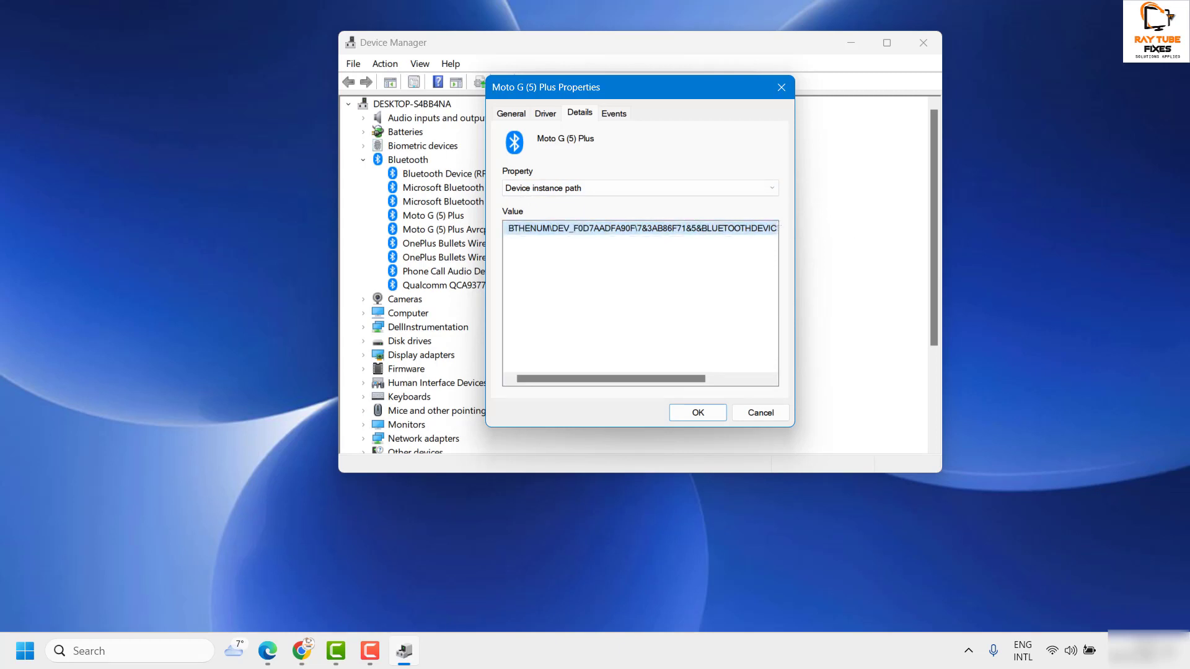
right_click(645, 233)
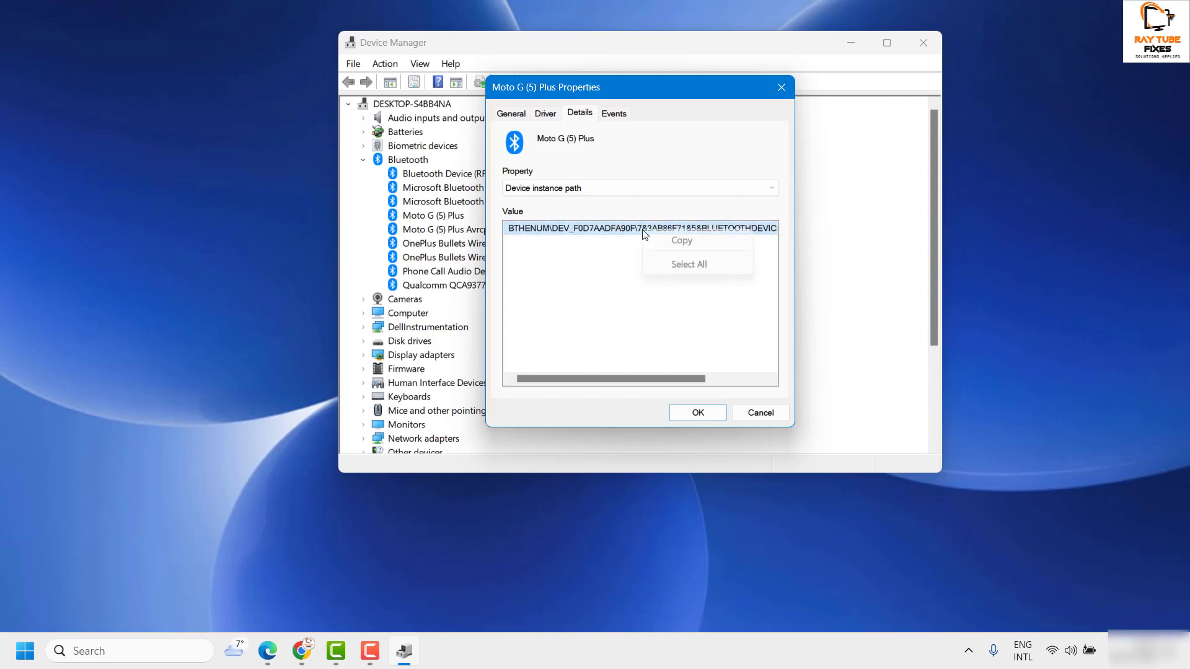
click(679, 241)
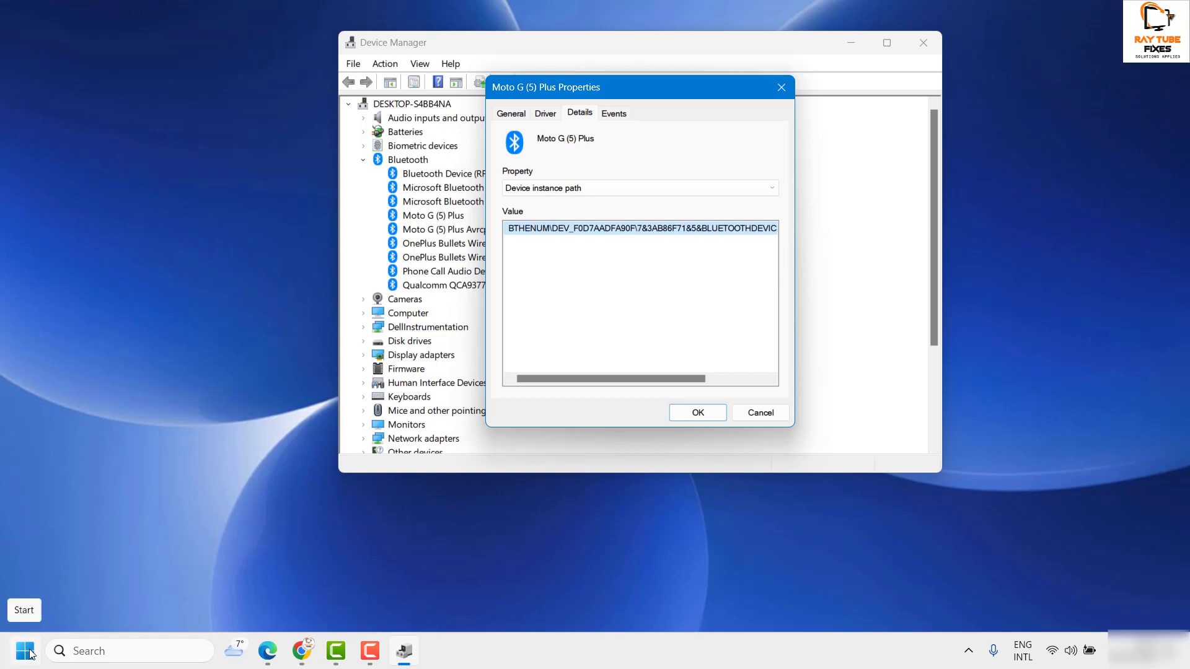
Step: Search for cmd, run Command Prompt as administrator, and move its window clear of the Property field in the device's properties
click(117, 657)
text(cmd)
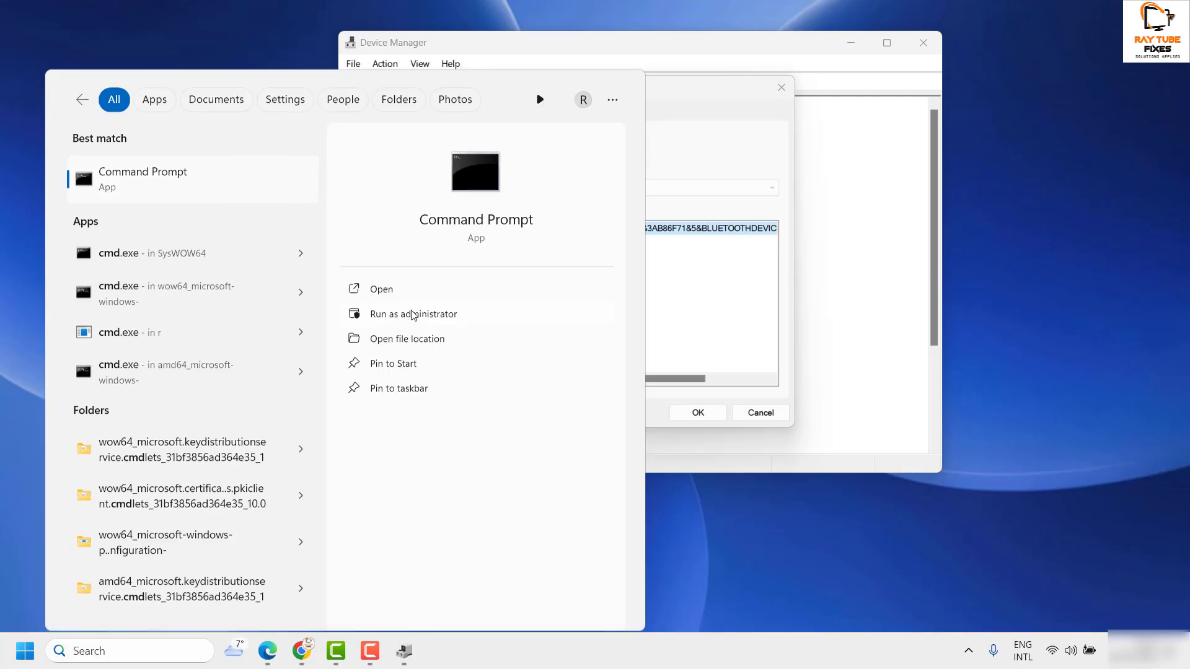
click(412, 315)
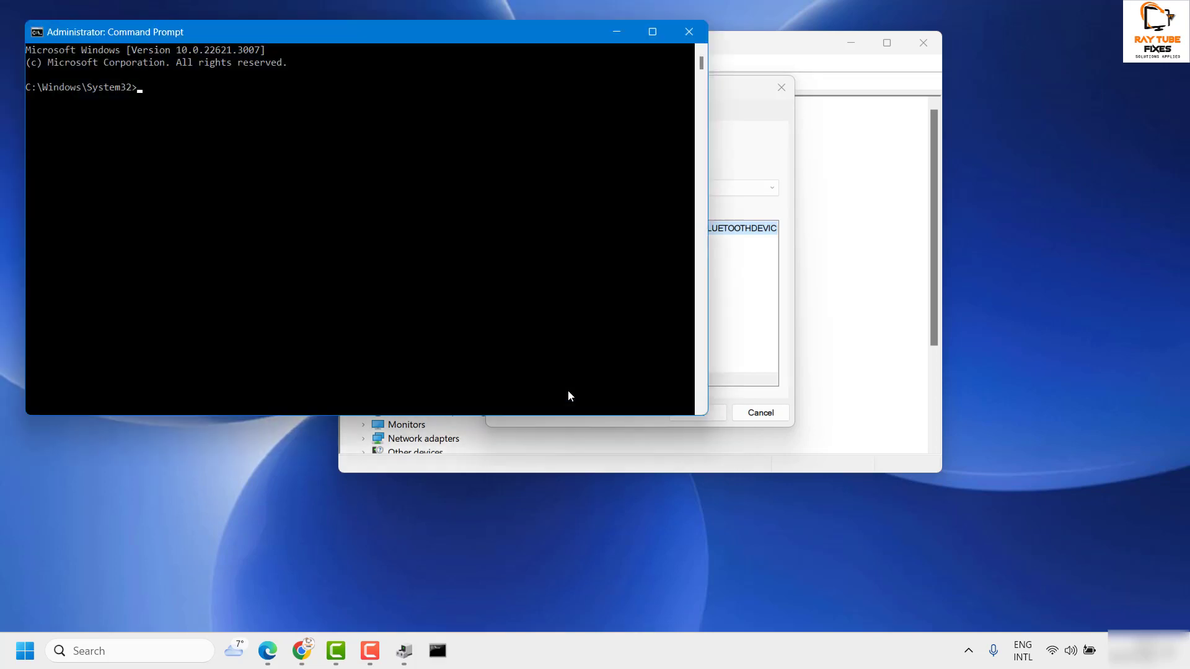
drag(500, 31, 753, 152)
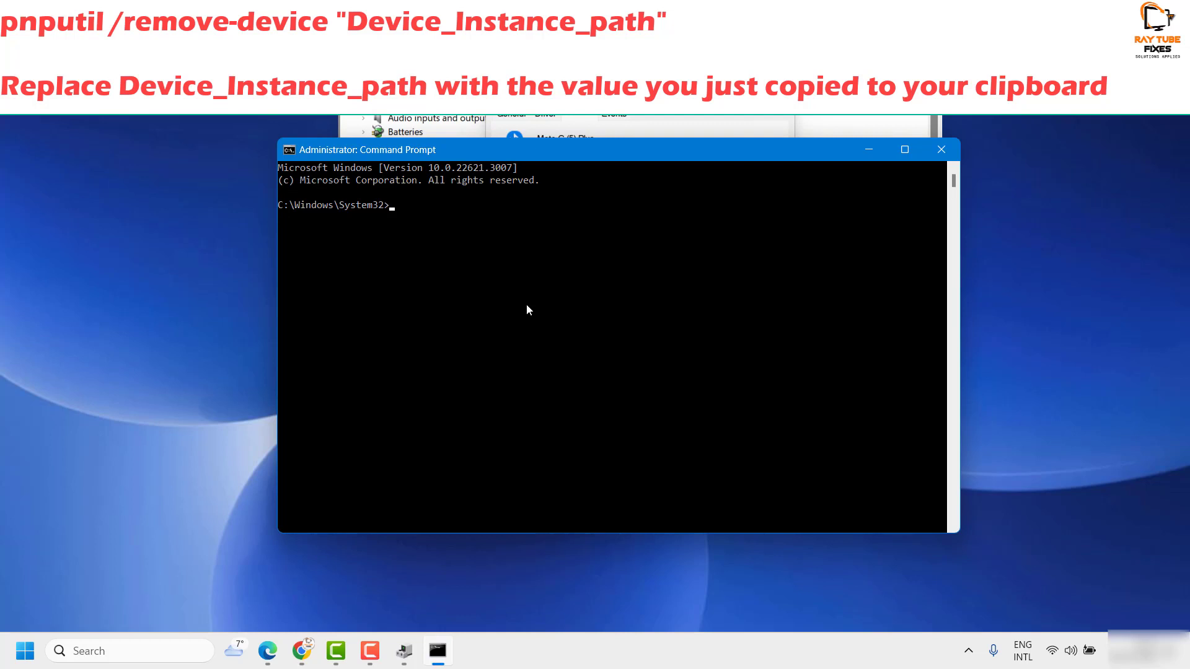
drag(632, 151, 637, 211)
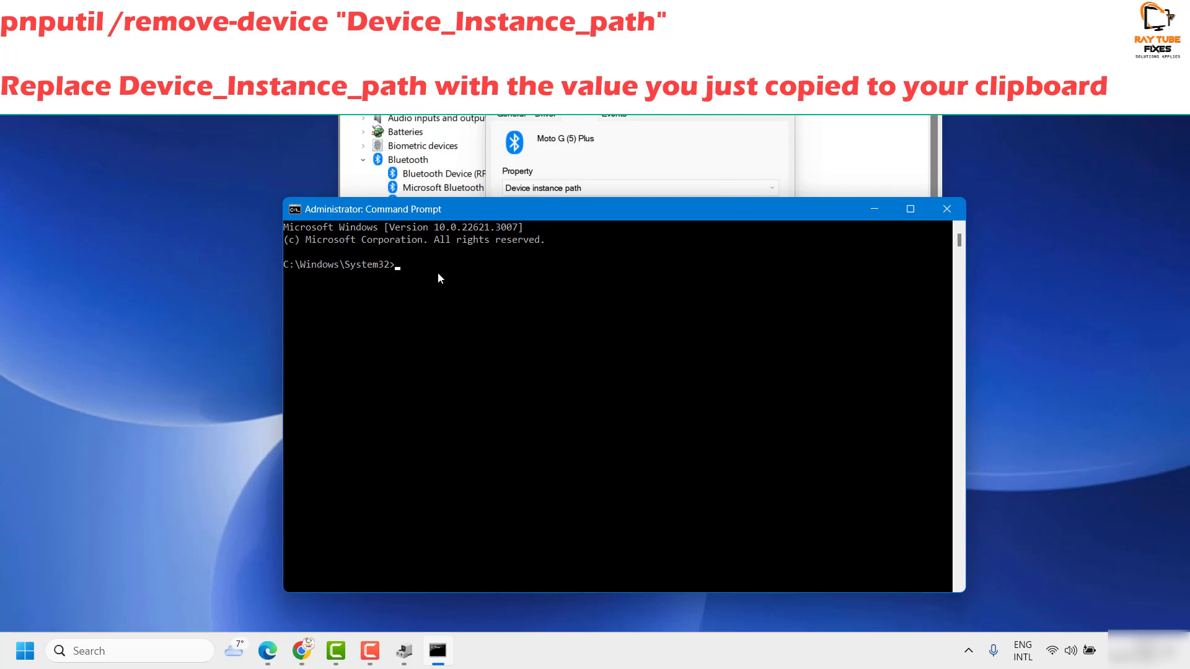
Step: Run pnputil /remove-device with the copied Moto G (5) Plus instance path pasted between double quotes
text(pnp)
text(util /remove-device)
right_click(322, 212)
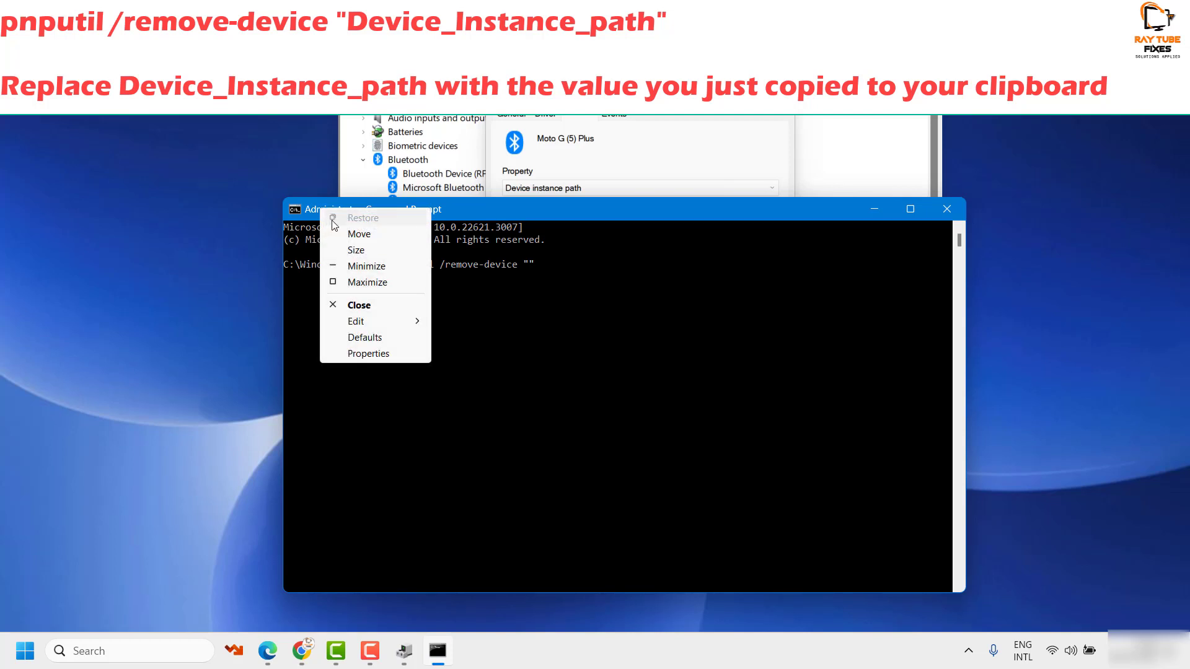
mouse_move(387, 322)
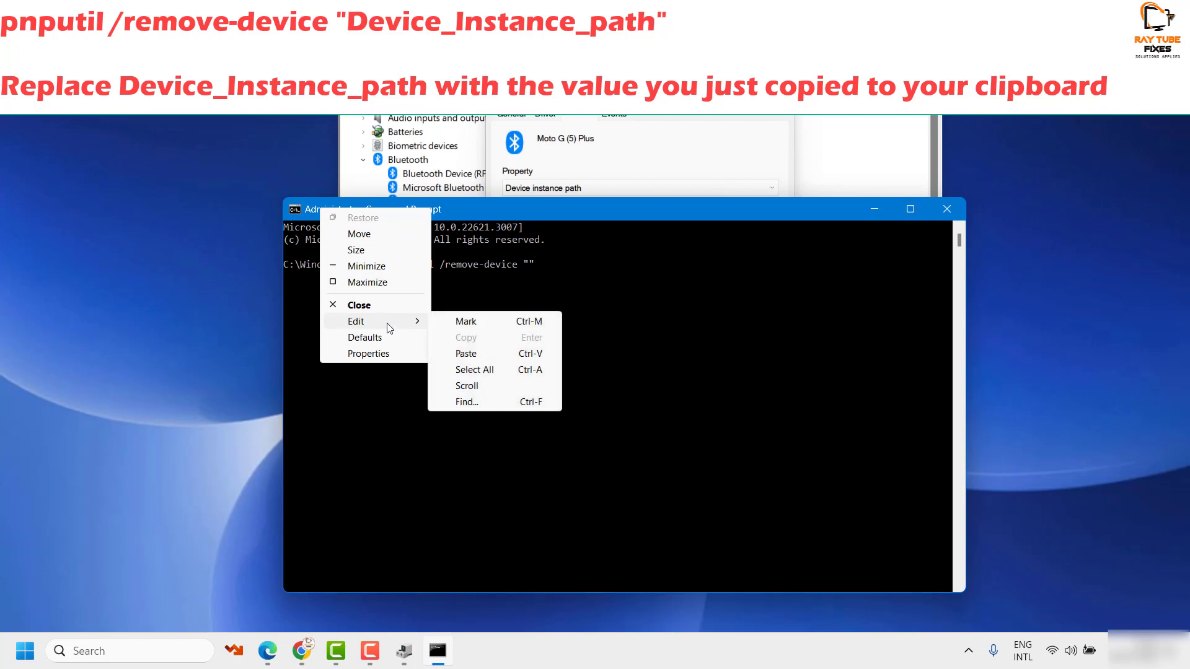
click(480, 353)
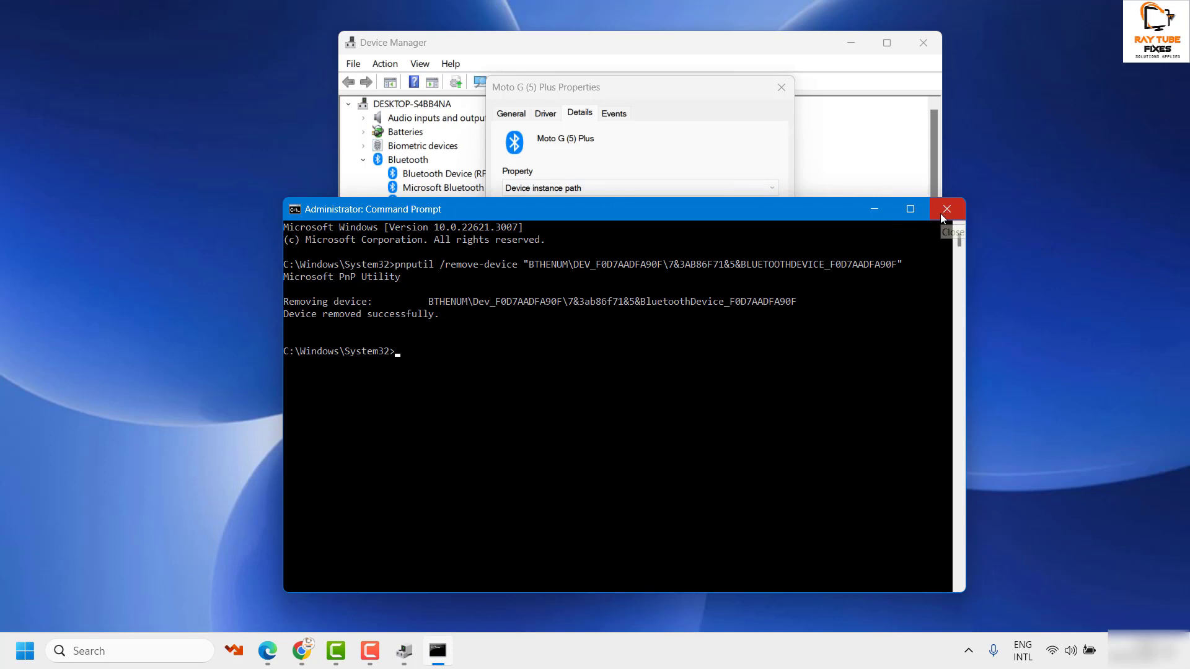
Step: Open Notepad and enter the template command pnputil /remove-device "Device_Instance_path"
key(super+r)
key(Return)
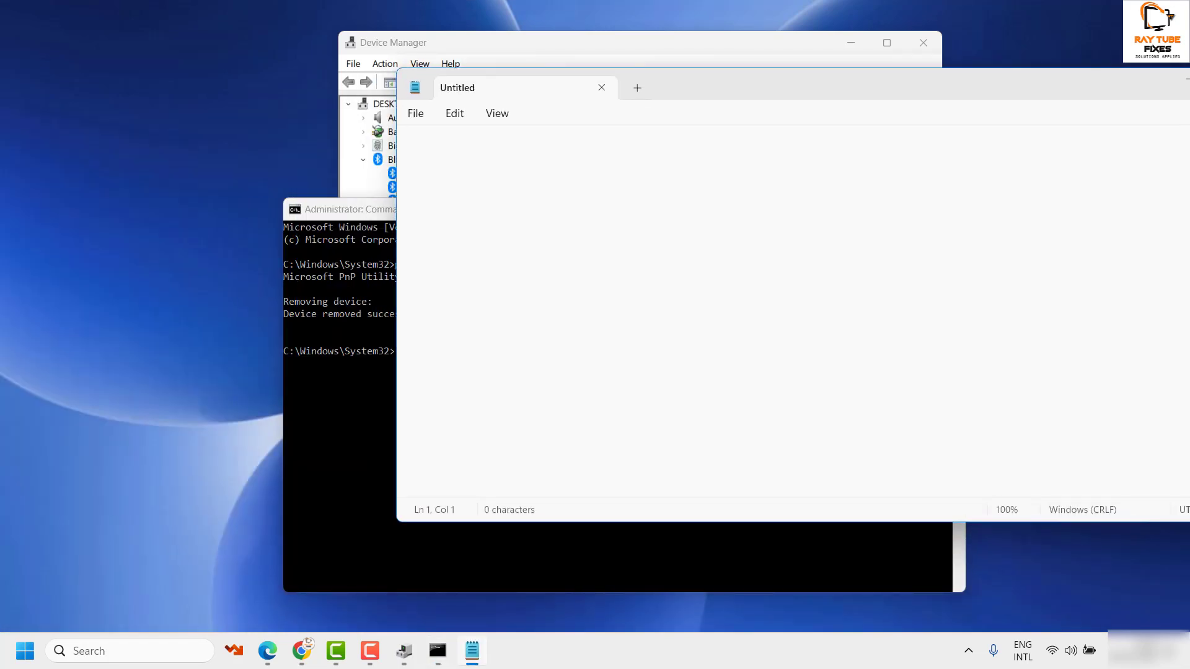
click(621, 292)
text(pnputil /remove-device "Device_Instance_path")
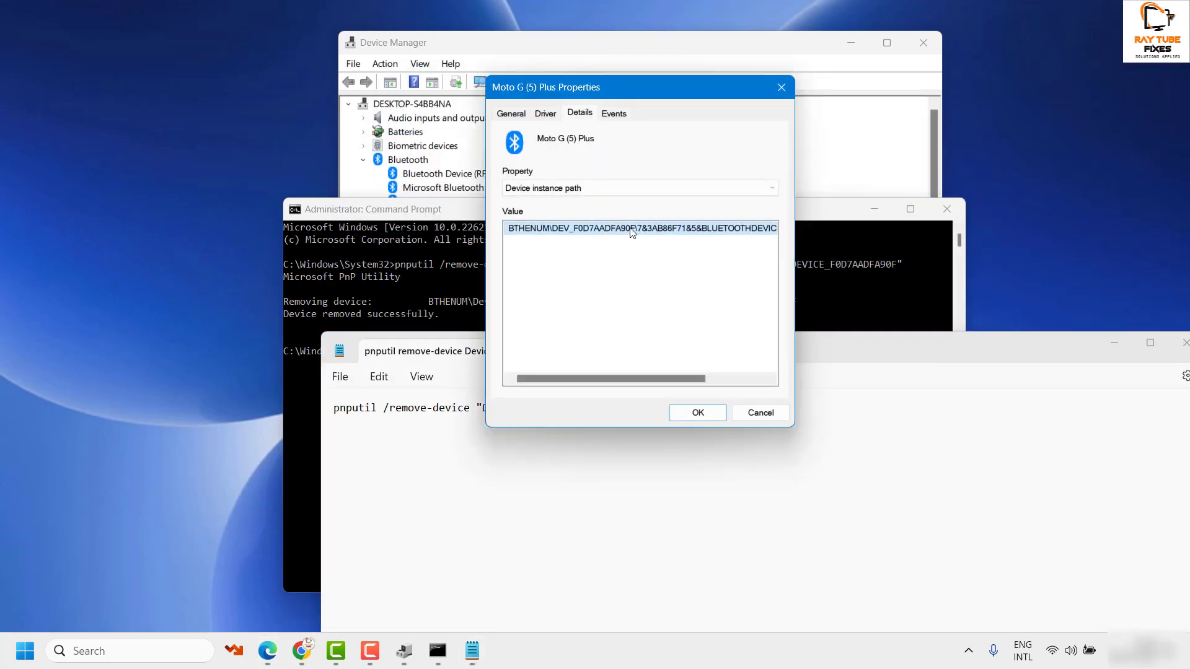
Step: Copy the Moto G (5) Plus device instance path again and replace the Device_Instance_path placeholder in the Notepad command with it
right_click(630, 228)
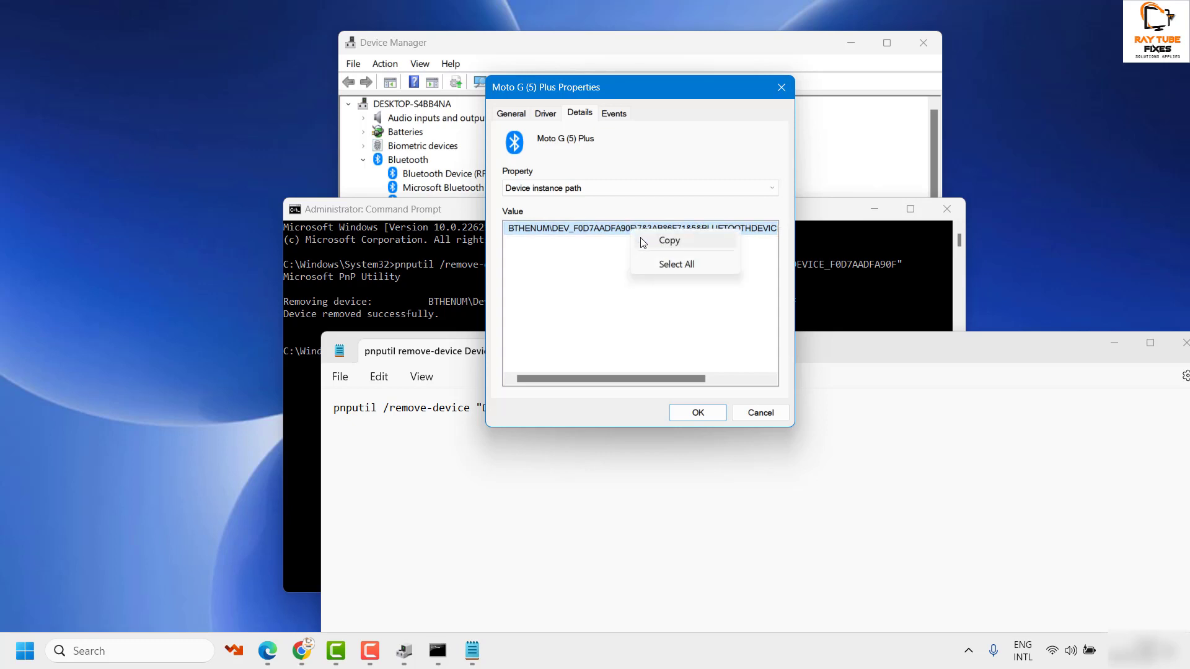
click(641, 242)
click(657, 432)
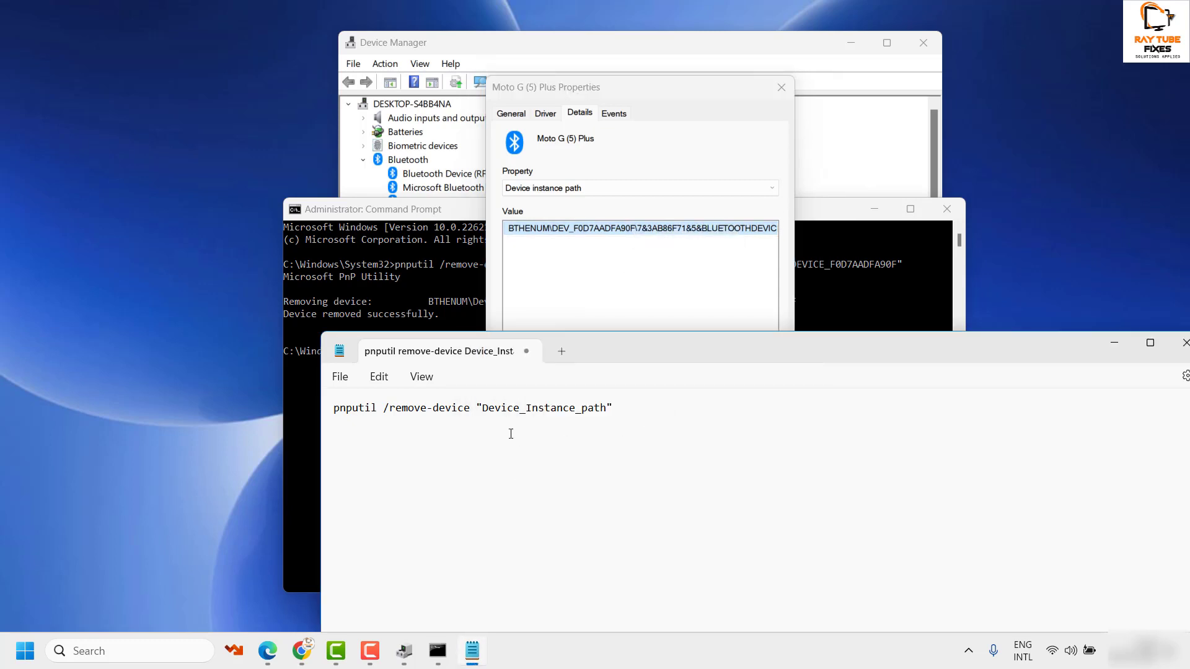
drag(481, 409, 606, 409)
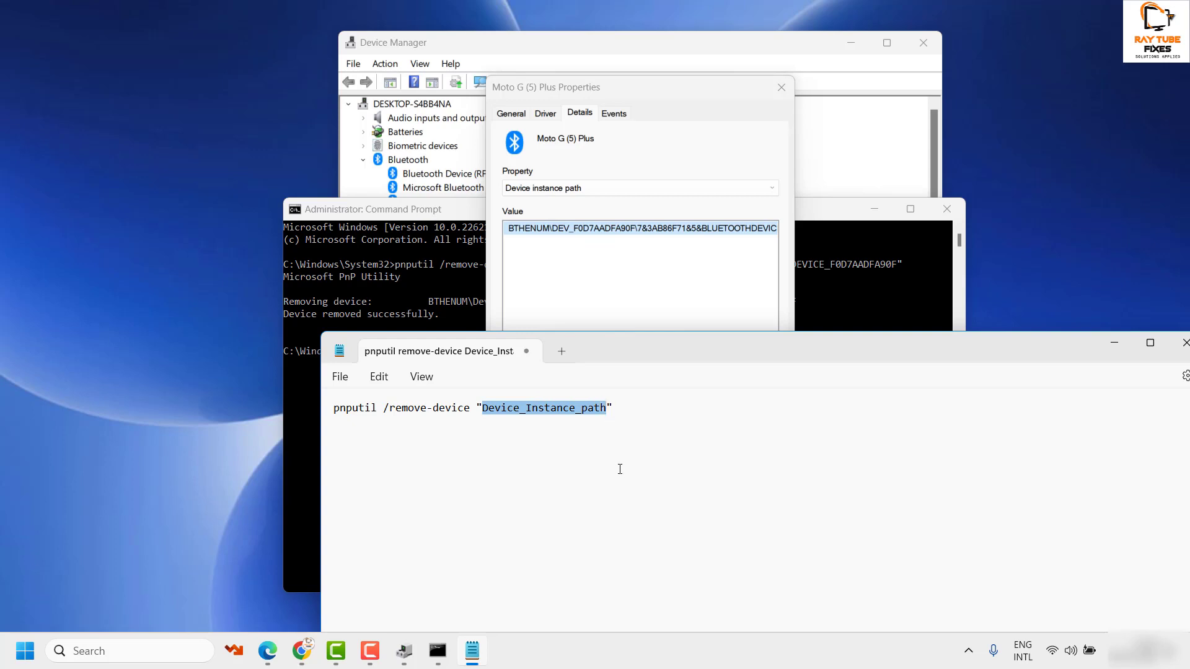
key(ctrl+v)
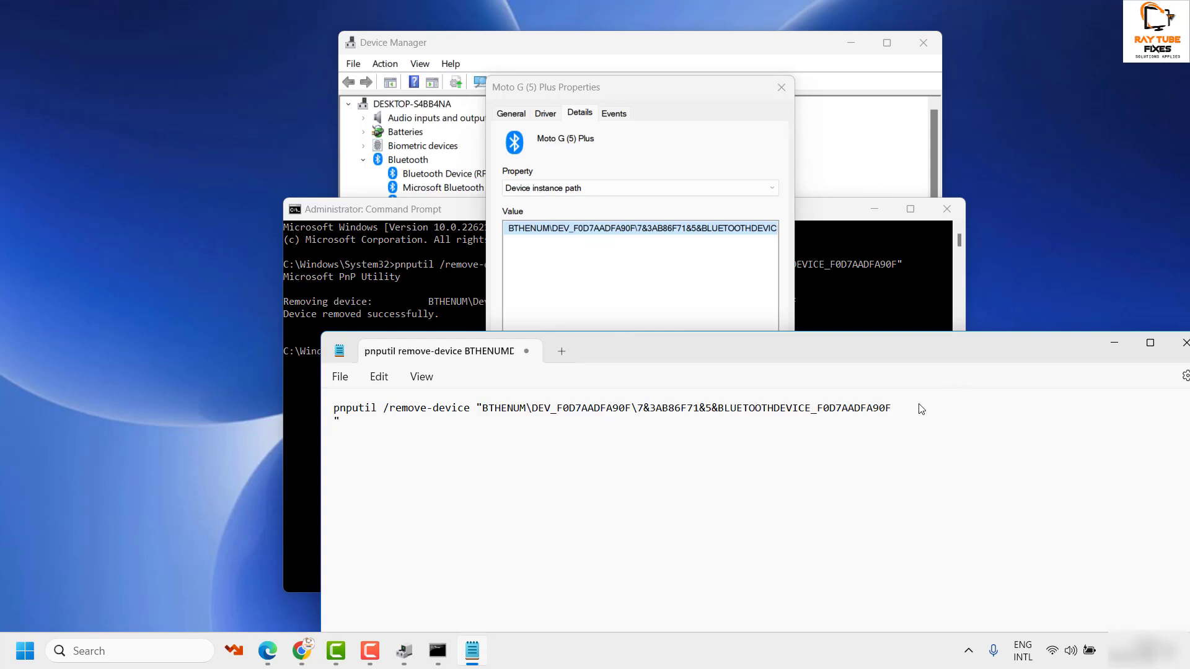
Step: Cut the completed pnputil command from Notepad and paste it into Command Prompt
drag(898, 408, 296, 402)
click(356, 421)
key(ctrl+x)
click(891, 277)
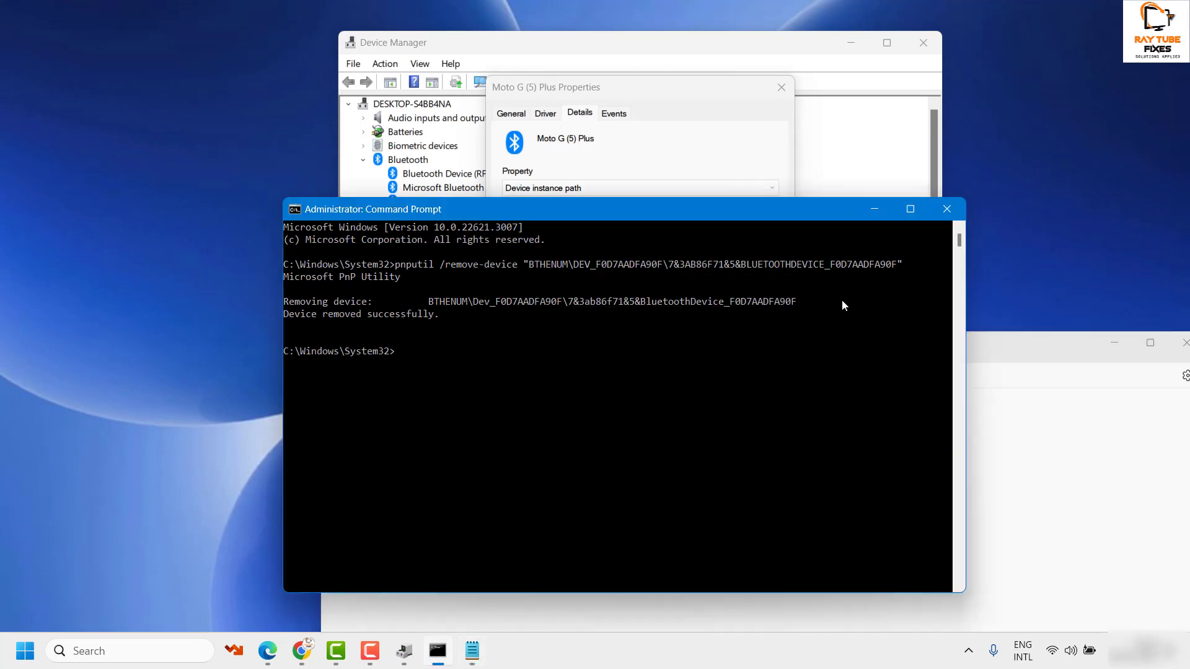
key(ctrl+v)
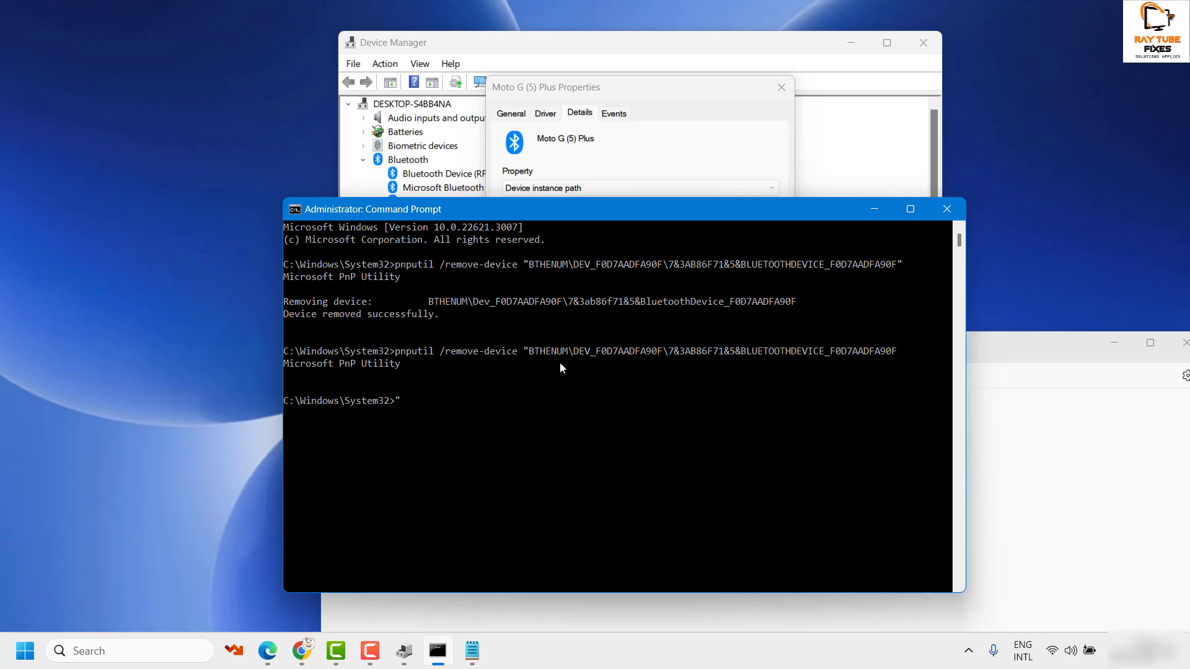
Step: Close Command Prompt, the Moto G (5) Plus properties dialog, Notepad and Device Manager
click(946, 209)
click(781, 86)
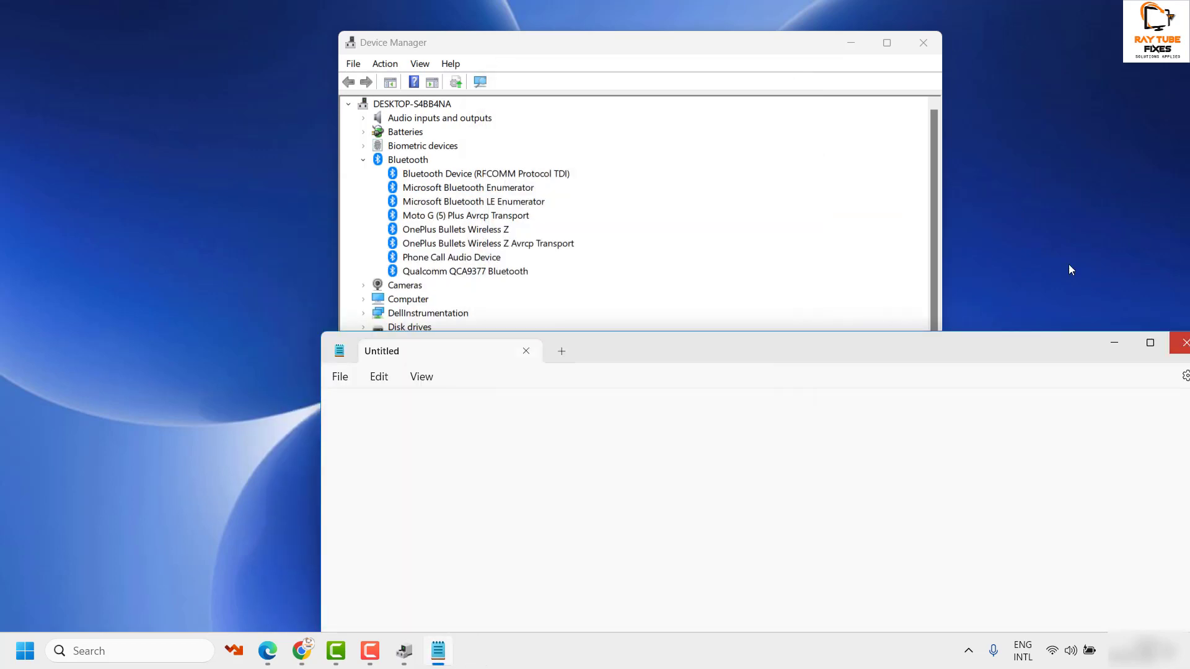
click(1178, 342)
click(924, 42)
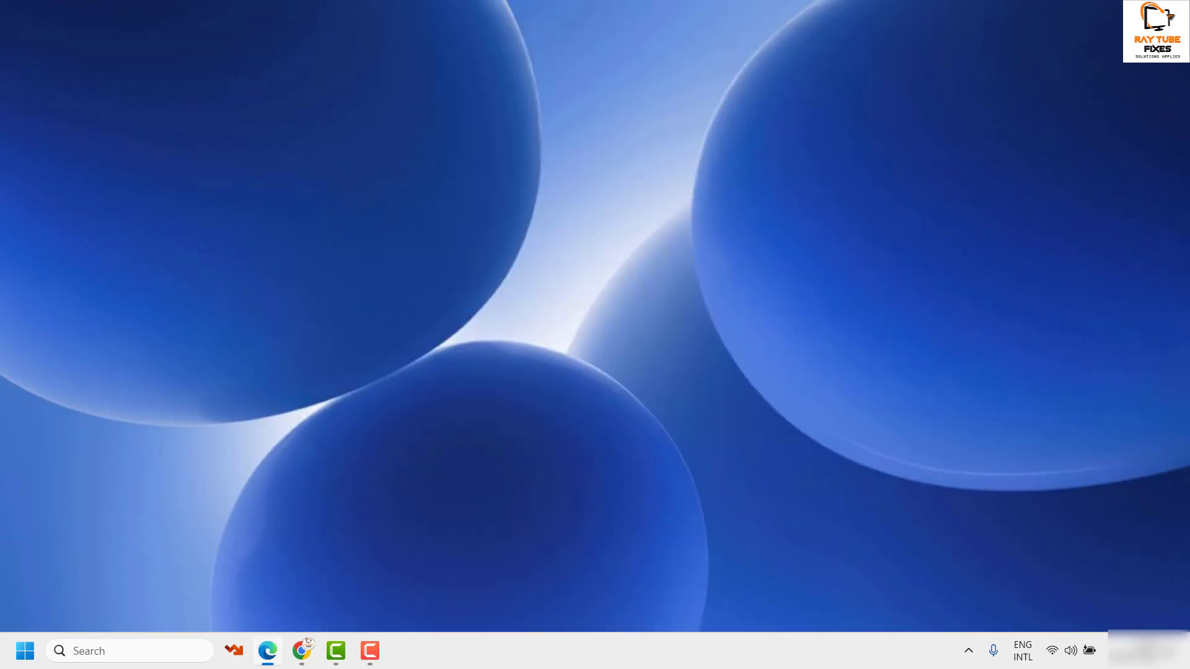